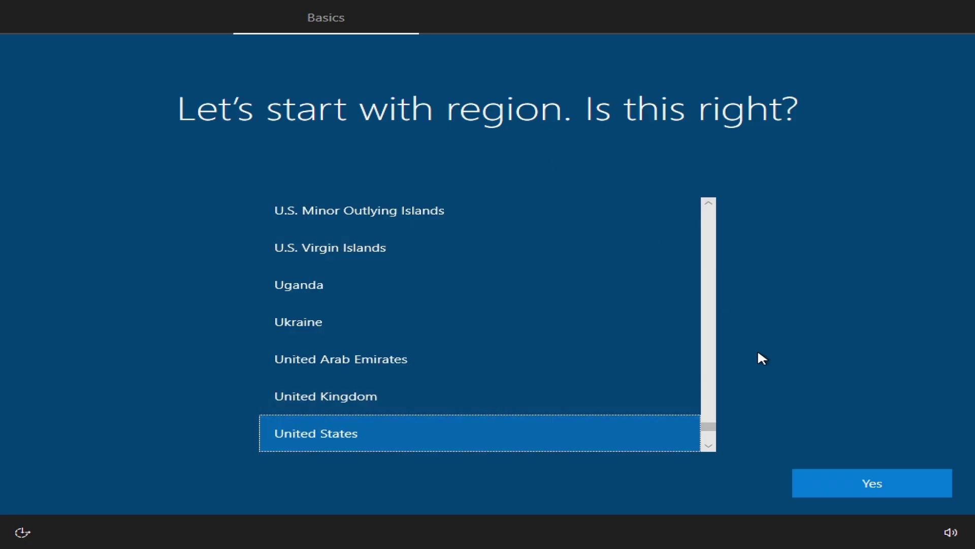
# Confirm United States as the region in Windows Setup and continue to the desktop.
pyautogui.click(822, 482)
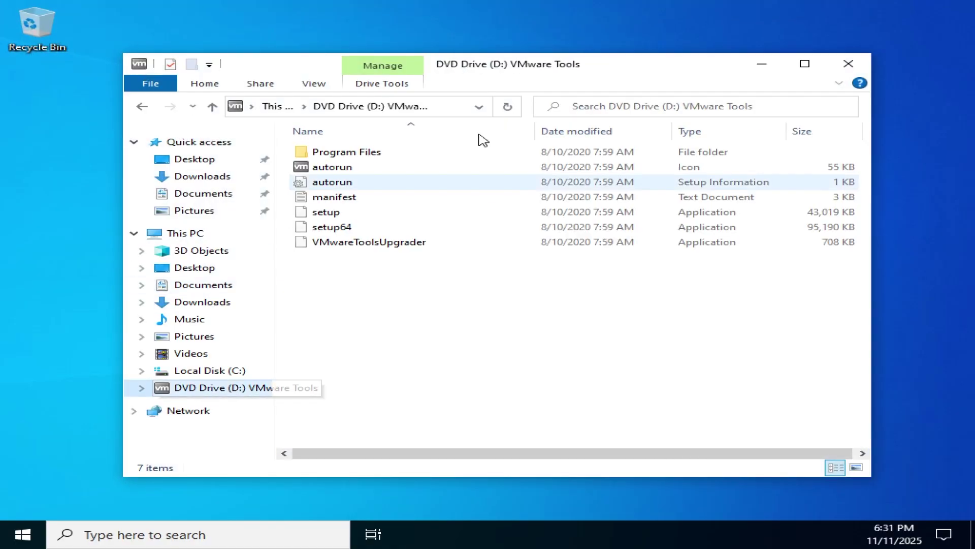
# Run setup64 to install VMware Tools, finish the wizard and restart the VM.
pyautogui.doubleClick(326, 226)
pyautogui.click(577, 378)
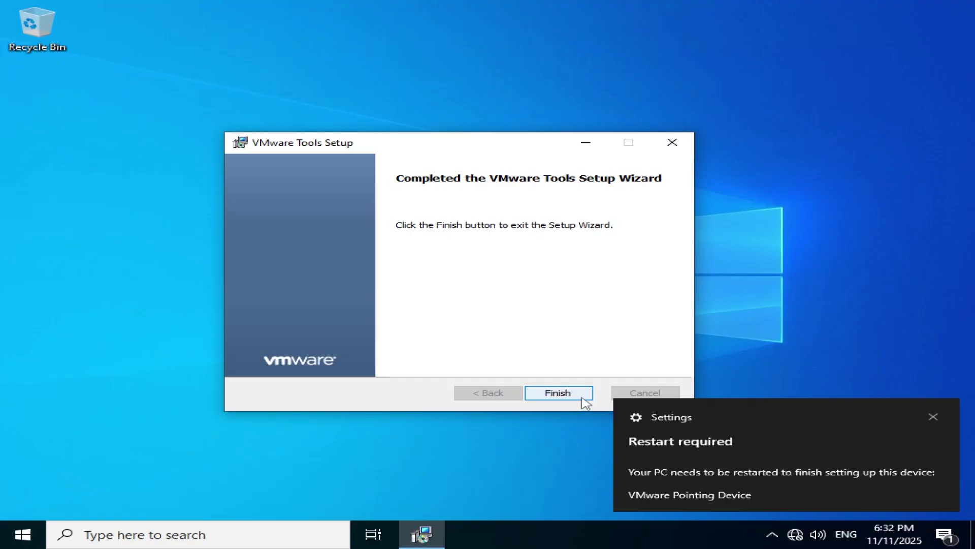
pyautogui.click(580, 394)
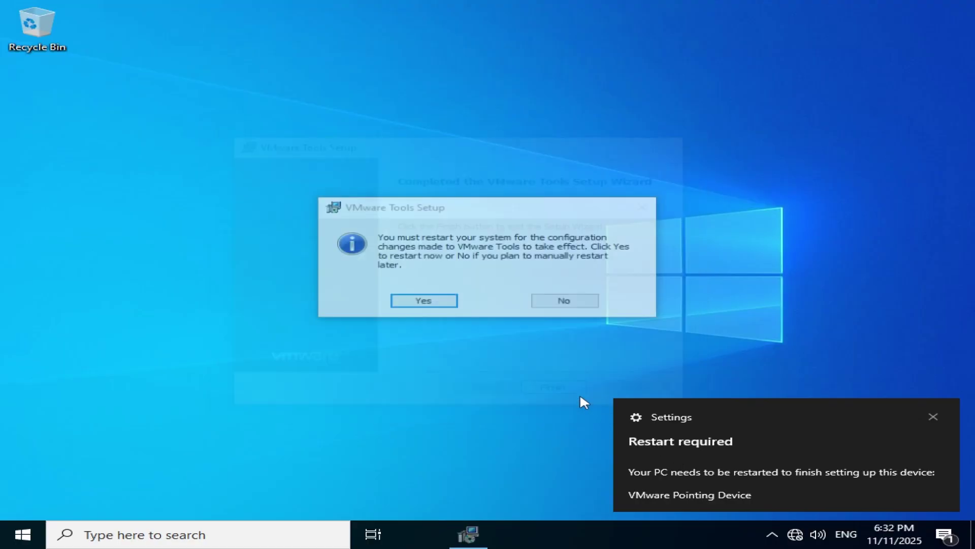
pyautogui.click(411, 302)
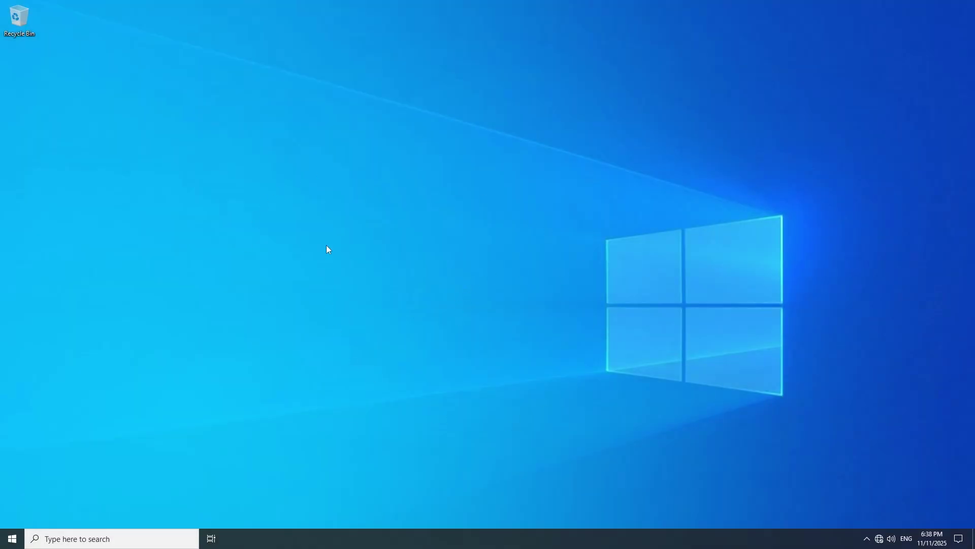
pyautogui.moveTo(368, 191); pyautogui.dragTo(777, 326)
pyautogui.moveTo(250, 186); pyautogui.dragTo(697, 343)
pyautogui.press('super')
pyautogui.write('w')
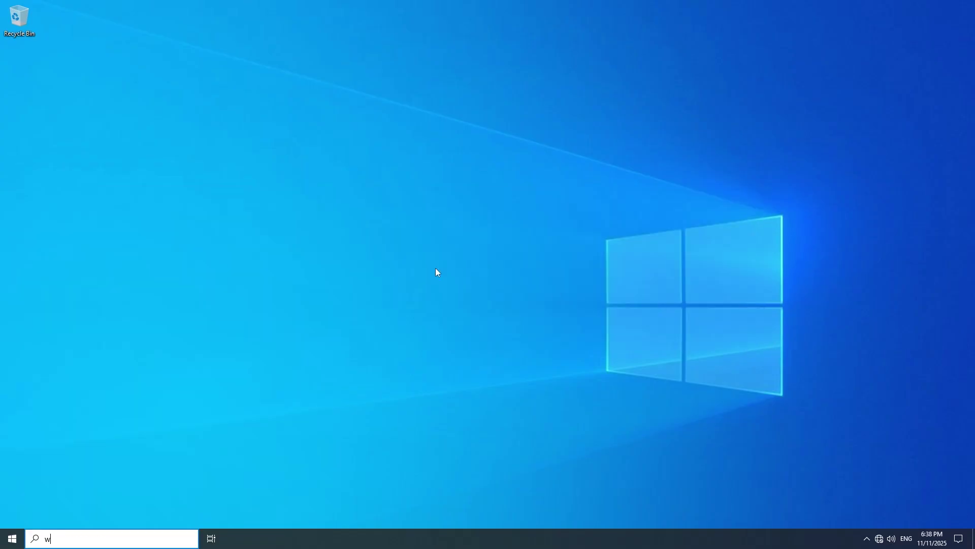
pyautogui.write('inver')
pyautogui.press('Return')
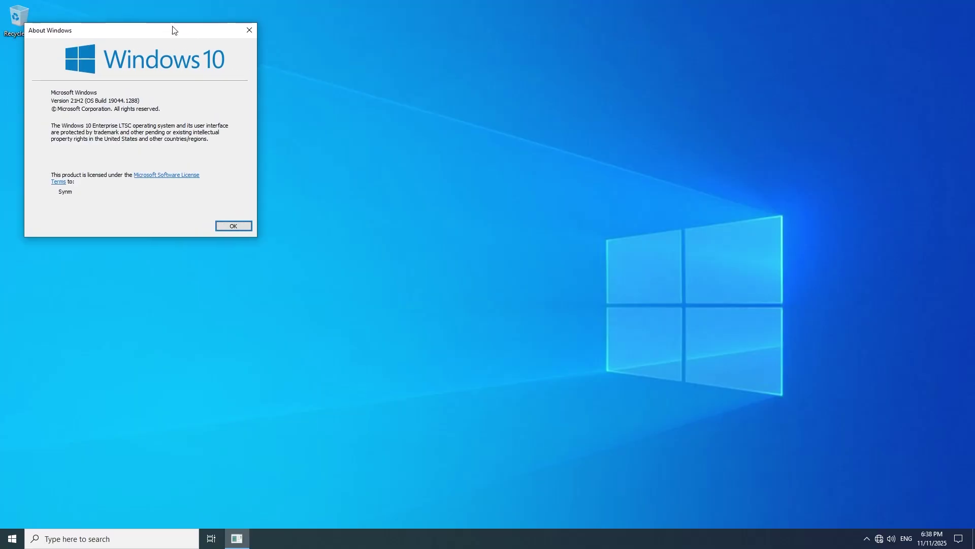
pyautogui.moveTo(170, 27); pyautogui.dragTo(505, 153)
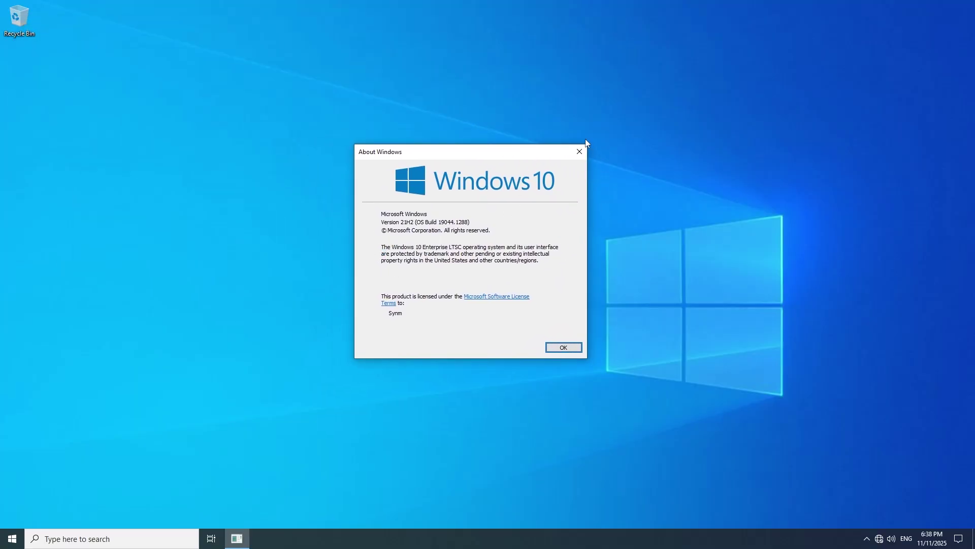
pyautogui.click(580, 151)
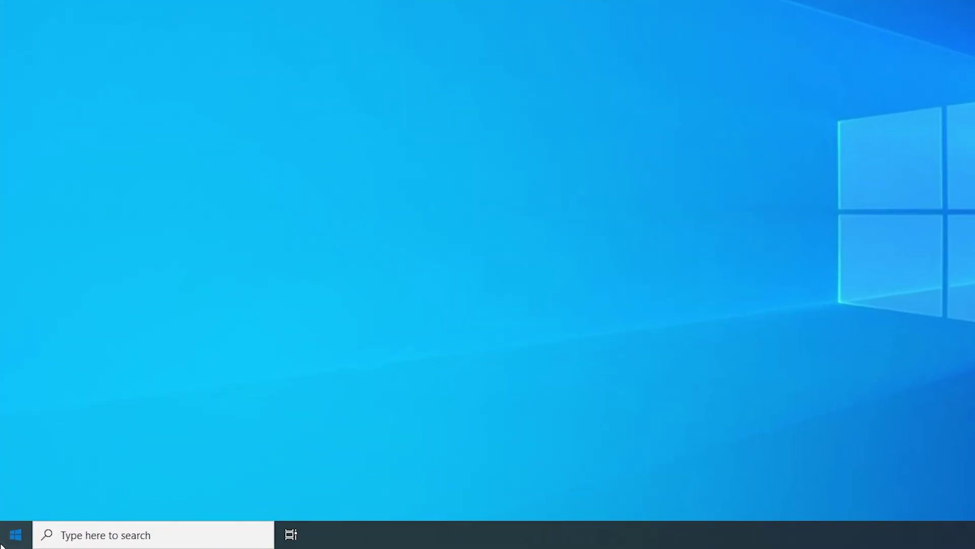
# Browse Windows Accessories and Administrative Tools in Start, launching and cancelling Memory Diagnostic.
pyautogui.click(3, 541)
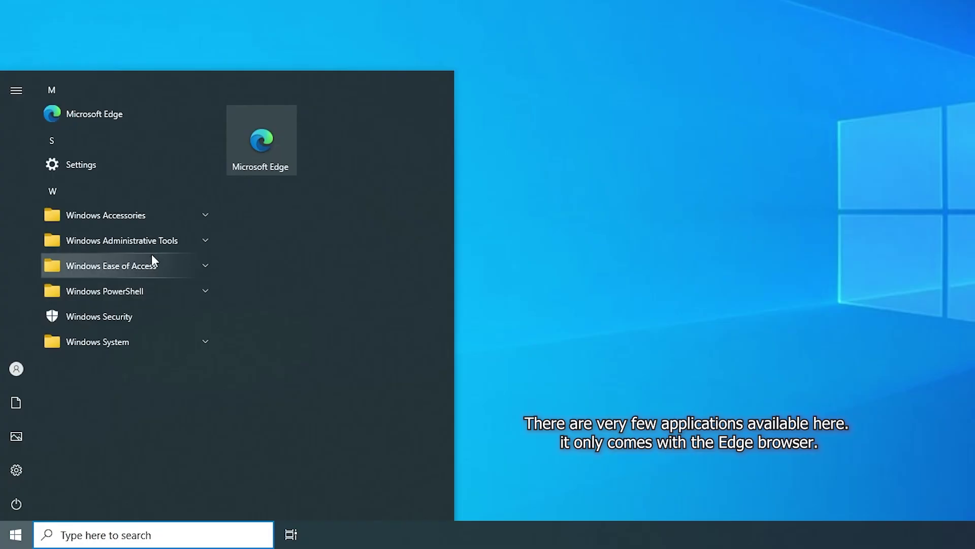
pyautogui.click(152, 215)
pyautogui.scroll(-4, 160, 282)
pyautogui.scroll(-1, 159, 320)
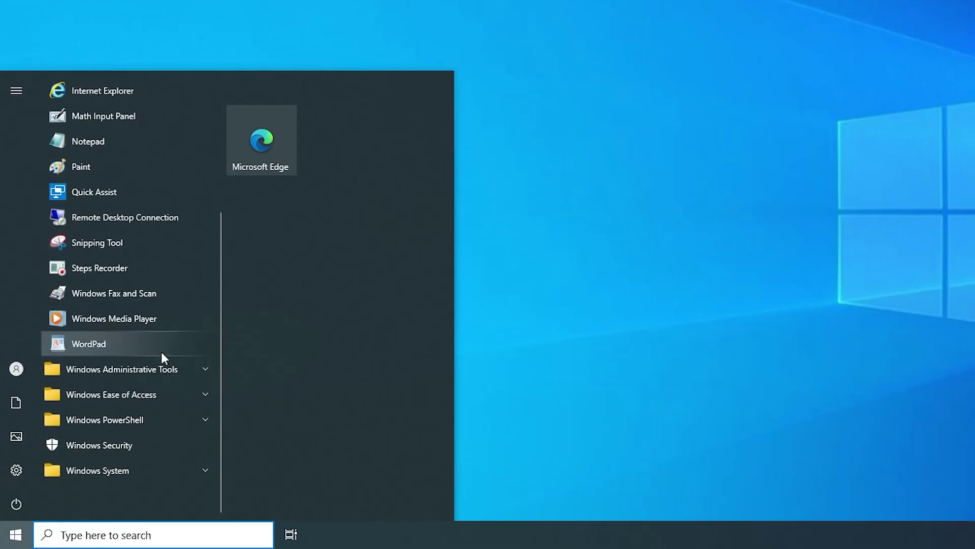
pyautogui.click(162, 371)
pyautogui.scroll(-5, 162, 371)
pyautogui.scroll(-3, 162, 370)
pyautogui.scroll(-3, 163, 369)
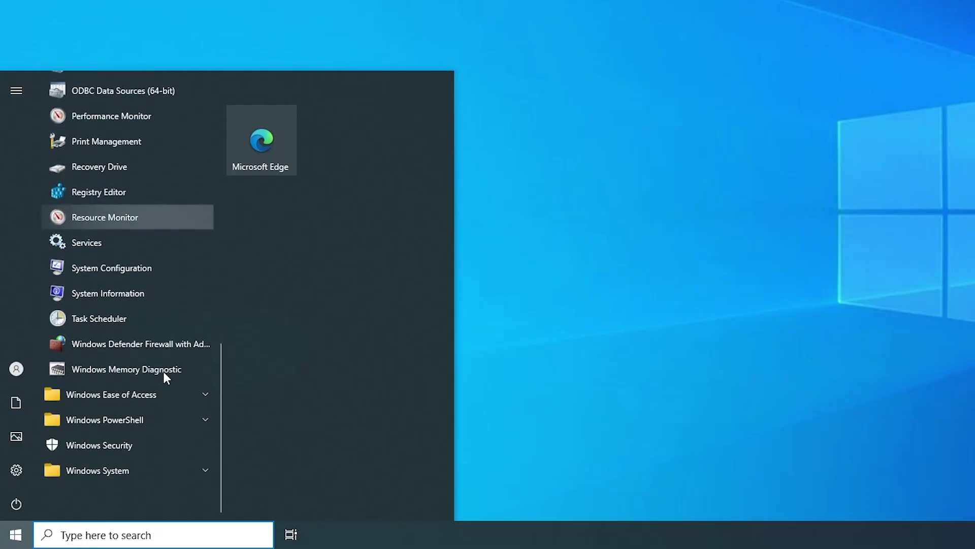
pyautogui.click(163, 372)
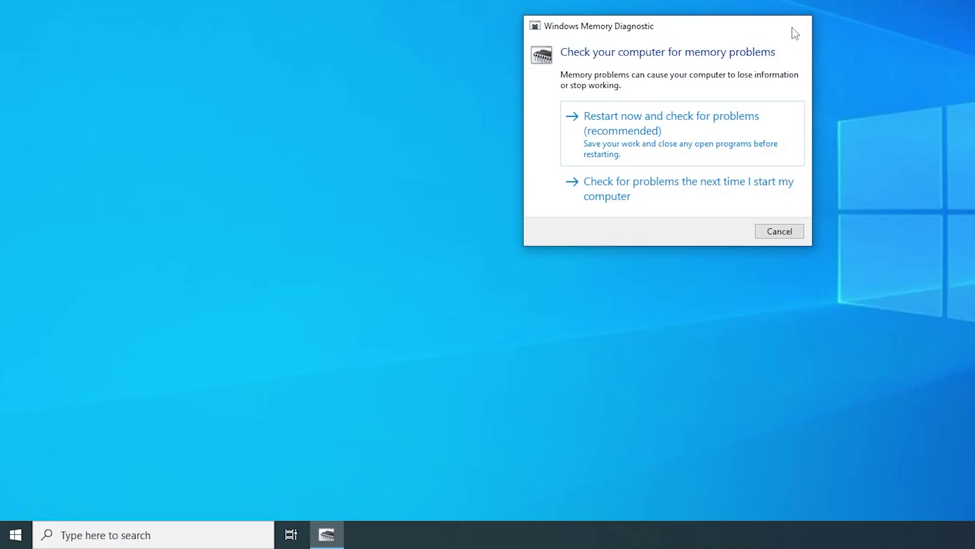
pyautogui.click(795, 33)
# Expand the Windows System, PowerShell, Ease of Access and Administrative Tools folders, then close Start.
pyautogui.press('super')
pyautogui.click(106, 346)
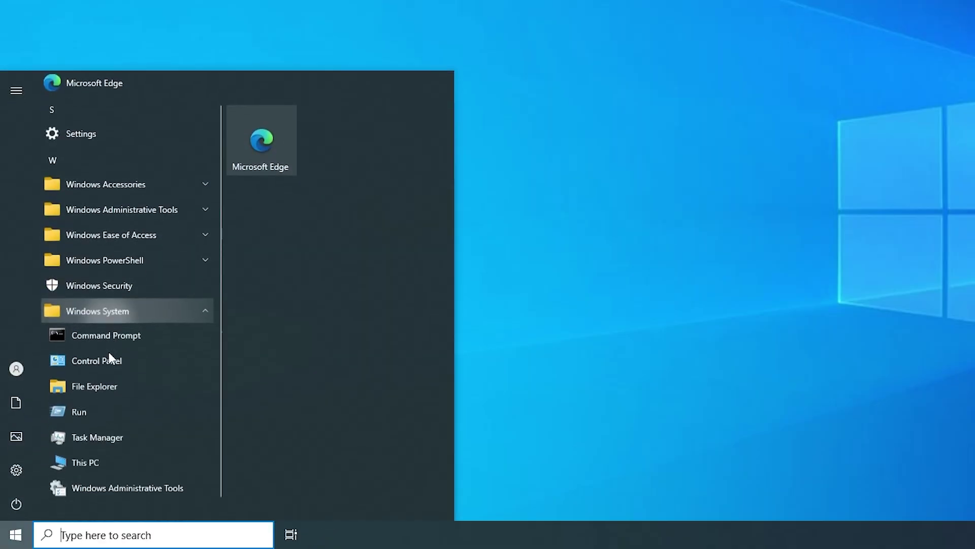
pyautogui.click(146, 244)
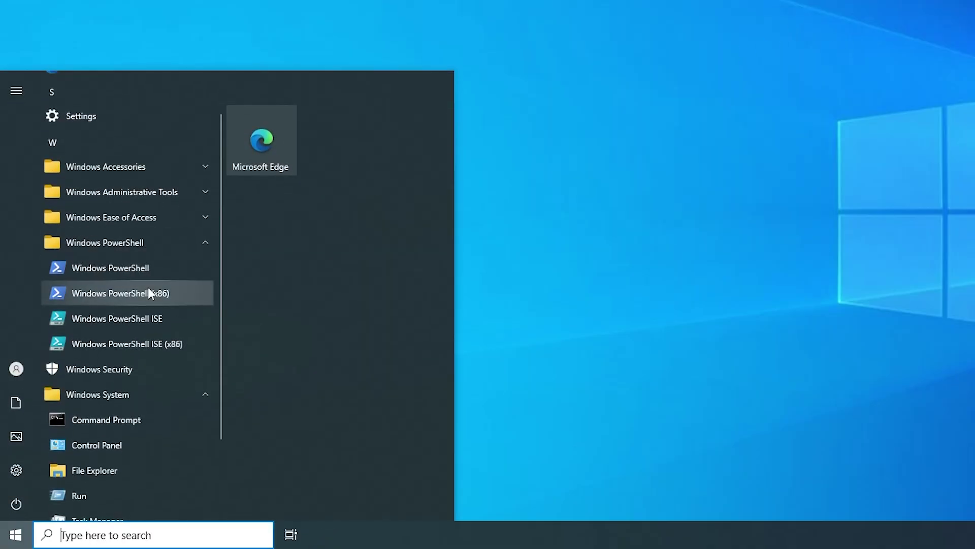
pyautogui.click(152, 219)
pyautogui.click(154, 200)
pyautogui.scroll(1, 67, 122)
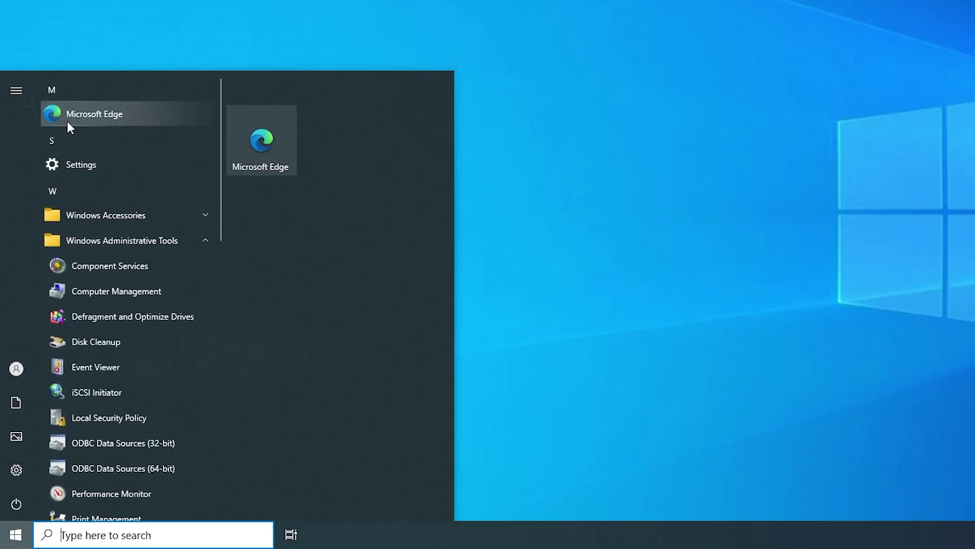
pyautogui.click(502, 177)
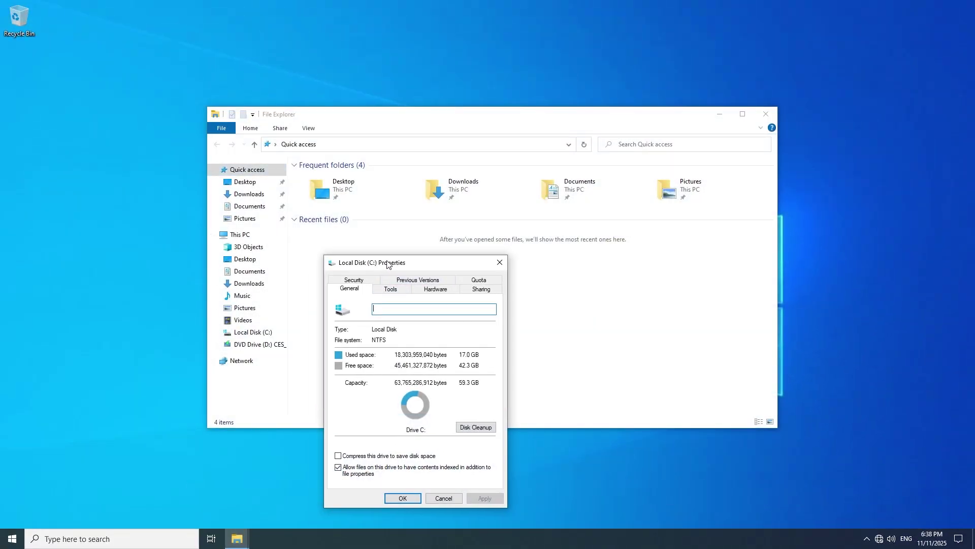
# Review drive C properties and expand Task Manager to its Performance graphs.
pyautogui.moveTo(387, 263); pyautogui.dragTo(447, 154)
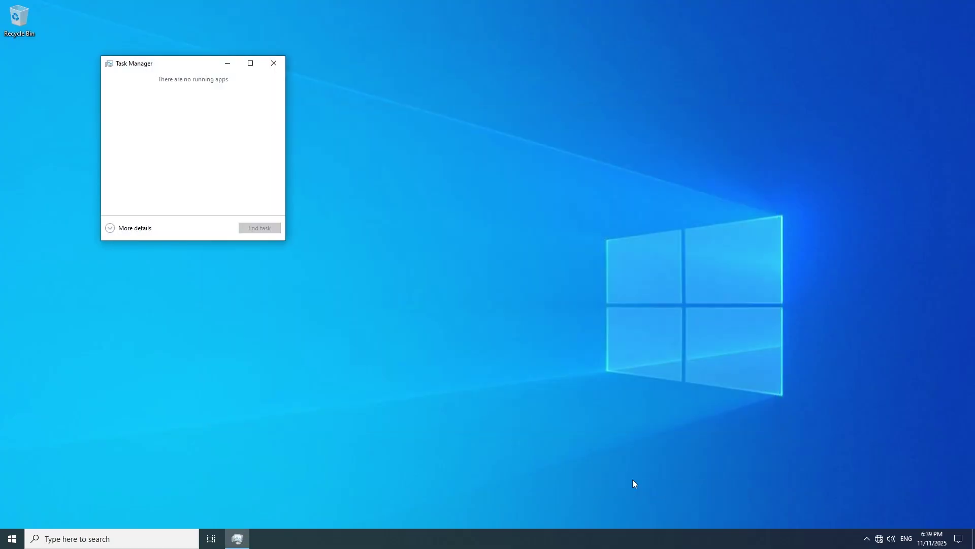
pyautogui.click(120, 232)
pyautogui.moveTo(228, 63); pyautogui.dragTo(398, 84)
pyautogui.click(311, 104)
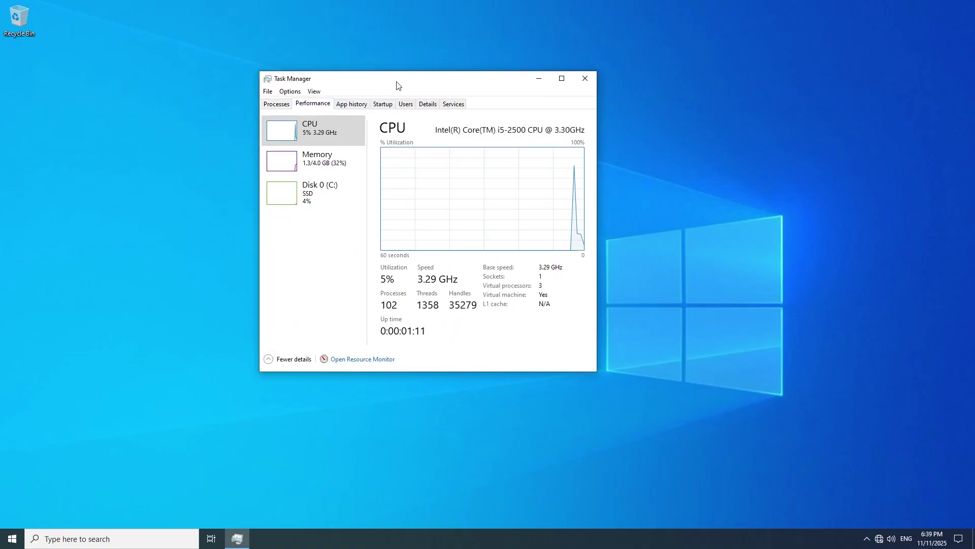
# Check memory and CPU usage details in Task Manager, then close it.
pyautogui.click(345, 163)
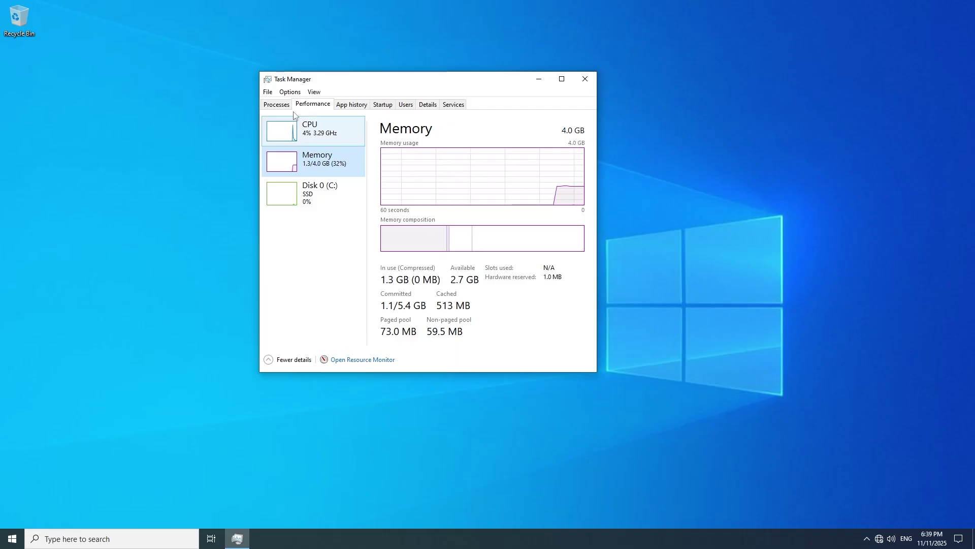
pyautogui.click(302, 129)
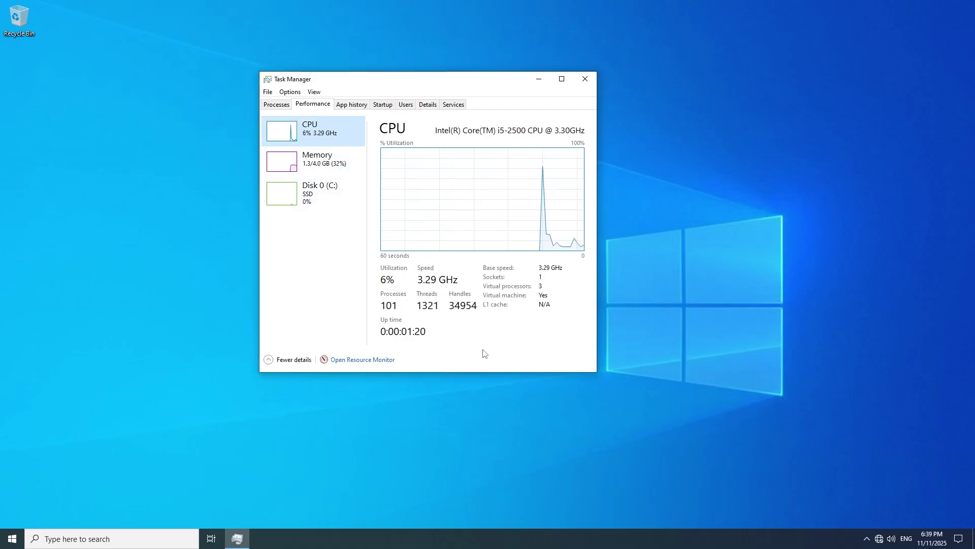
pyautogui.click(591, 80)
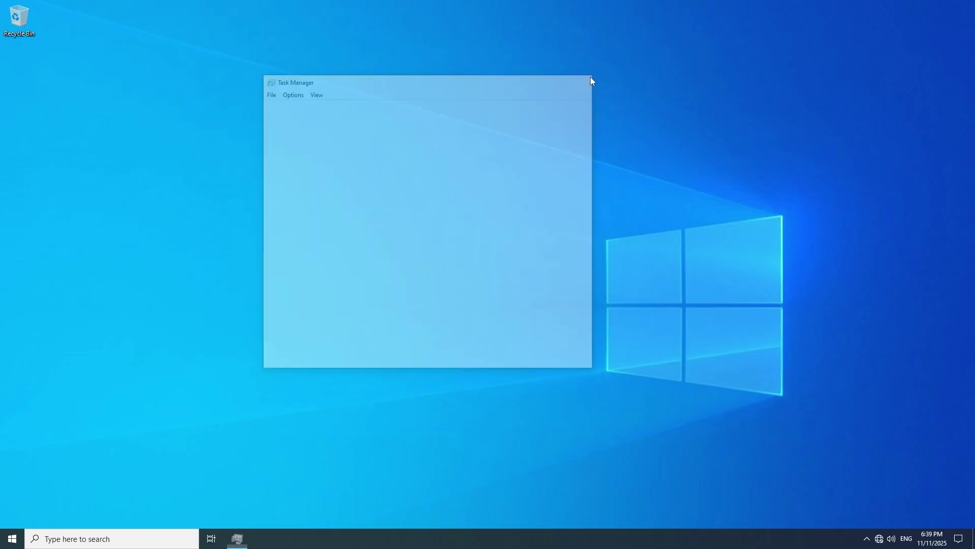
# Open Personalization settings from the desktop and view the Colors page.
pyautogui.rightClick(492, 269)
pyautogui.click(531, 365)
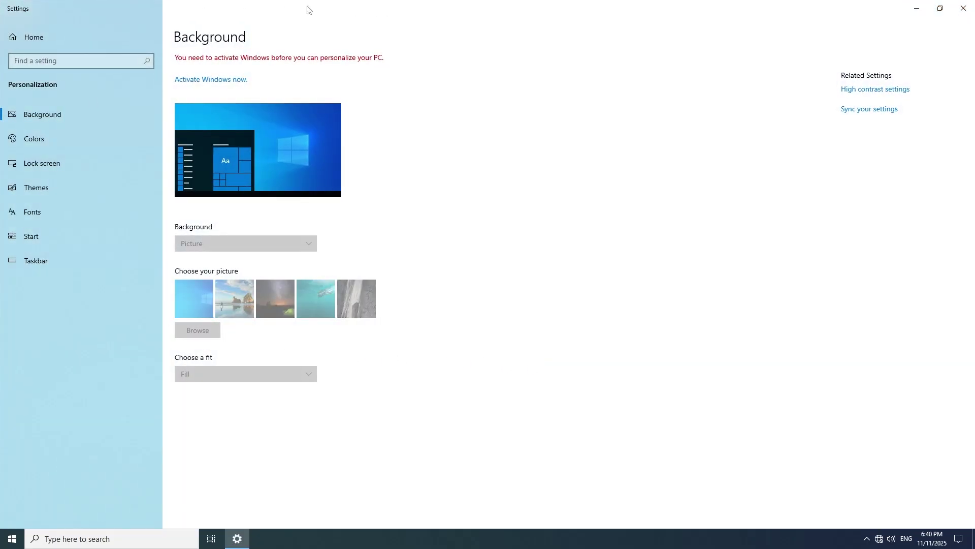
pyautogui.click(80, 140)
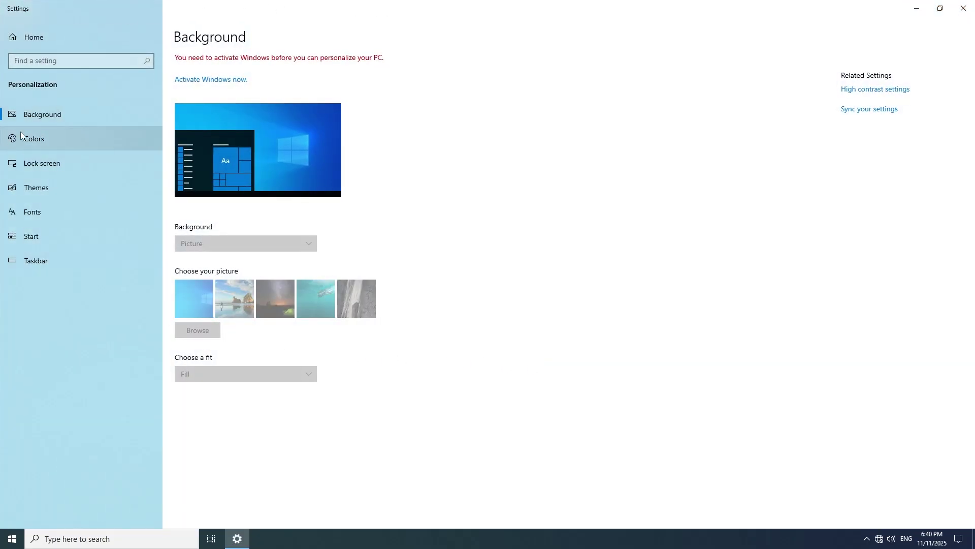
pyautogui.click(114, 191)
# Browse the Fonts, Themes and Colors pages, then close Settings.
pyautogui.click(110, 214)
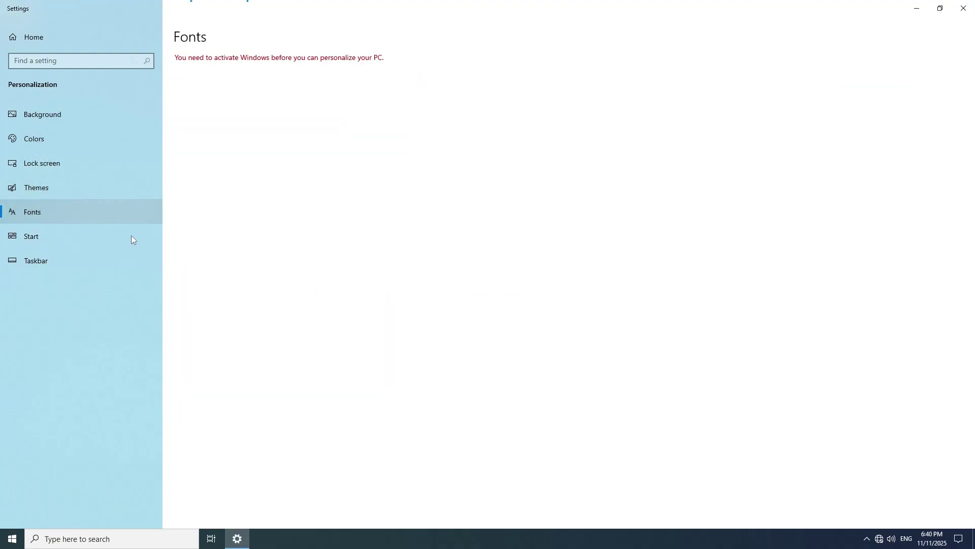
pyautogui.click(113, 187)
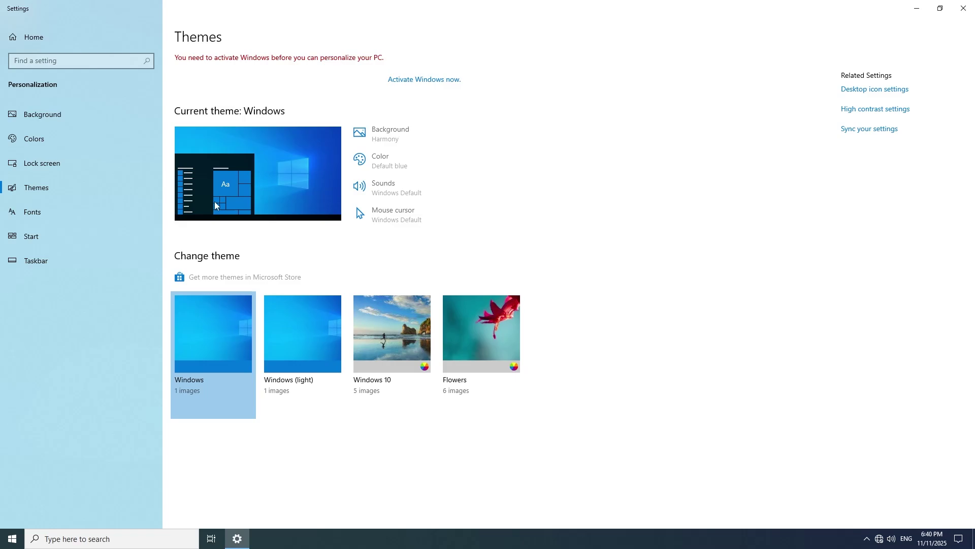
pyautogui.click(31, 142)
pyautogui.scroll(-3, 470, 232)
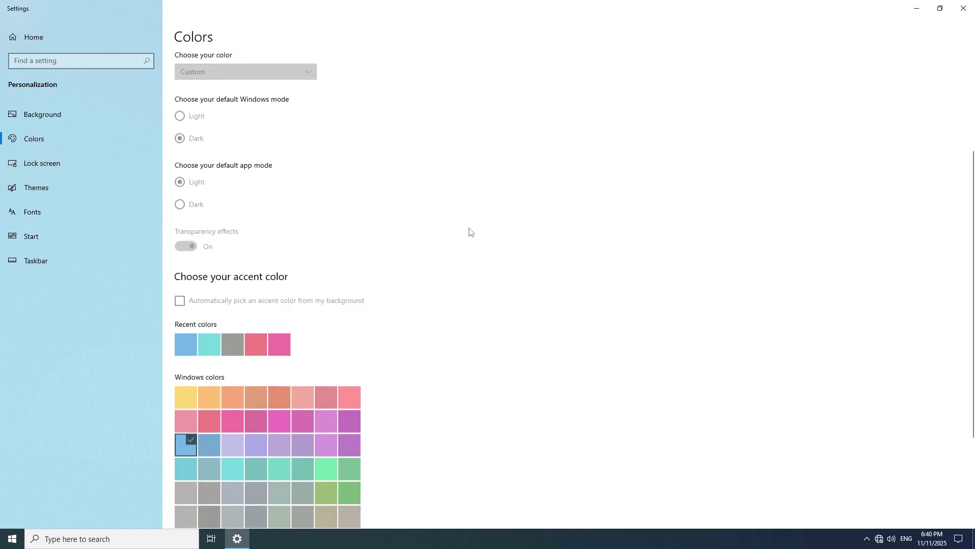
pyautogui.scroll(3, 470, 231)
pyautogui.hotkey('alt', 'F4')
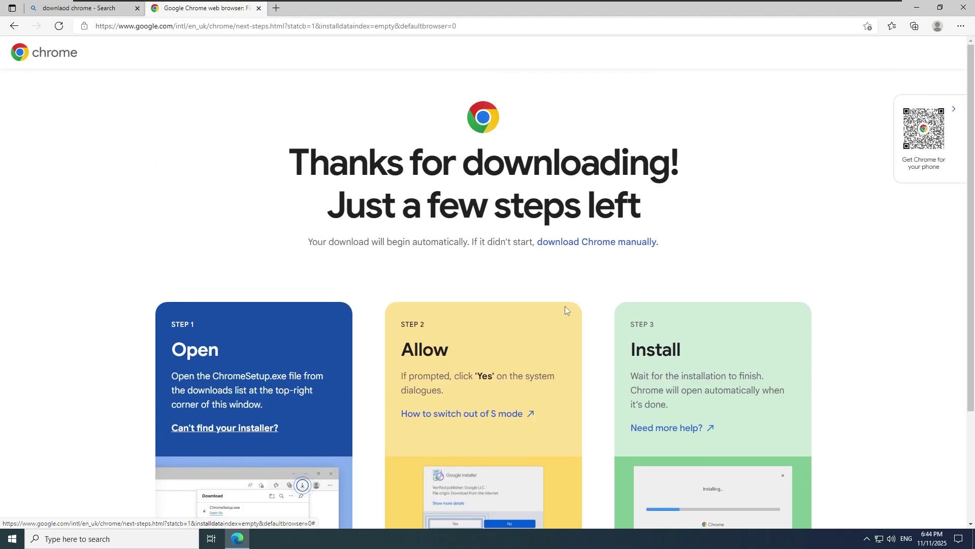
# Dismiss Edge's menu and taskbar settings and show the Downloads list.
pyautogui.click(961, 26)
pyautogui.click(589, 323)
pyautogui.rightClick(667, 538)
pyautogui.click(709, 515)
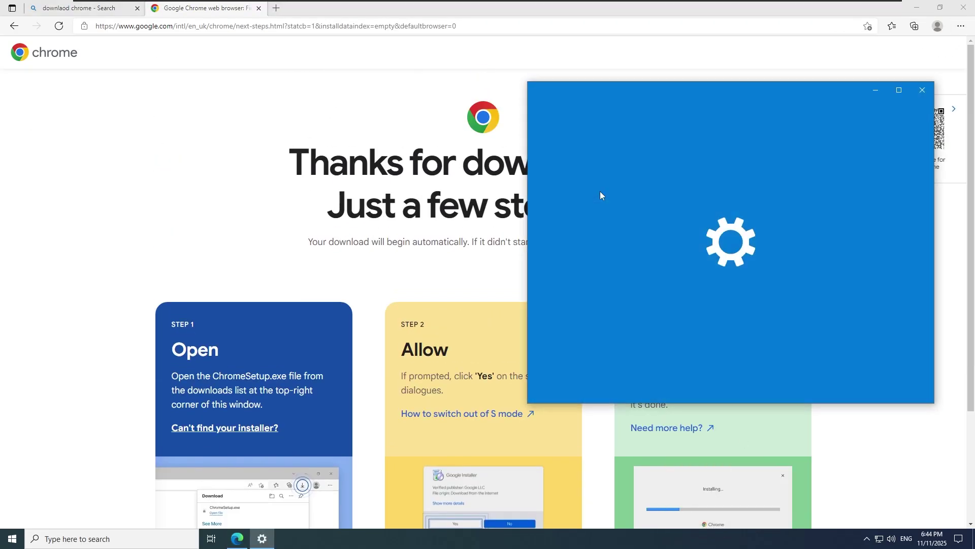
pyautogui.click(923, 90)
pyautogui.click(960, 25)
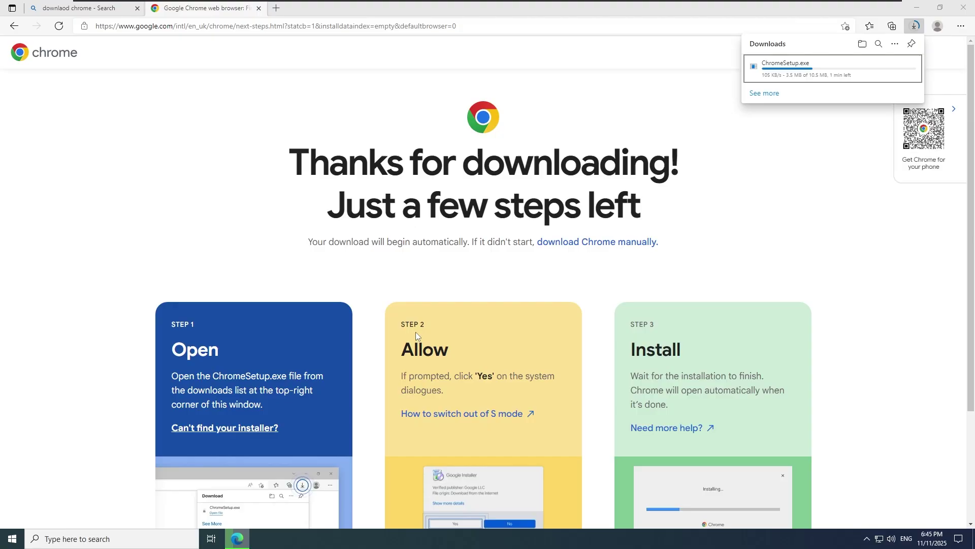
# Open tabs for the YouTube channel and Instagram, then launch the downloaded ChromeSetup.exe.
pyautogui.click(276, 8)
pyautogui.write('youtube.com/@Synmnio')
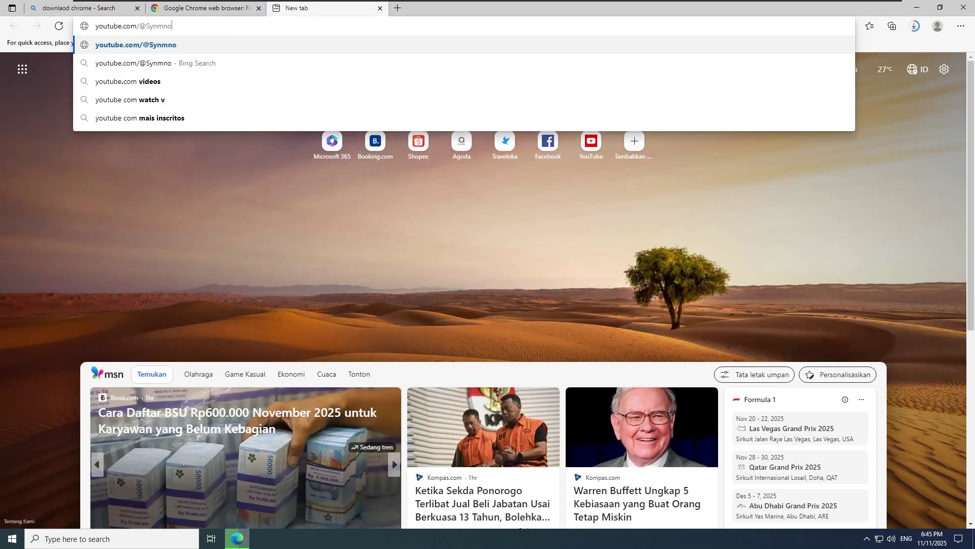
pyautogui.press('Return')
pyautogui.click(396, 7)
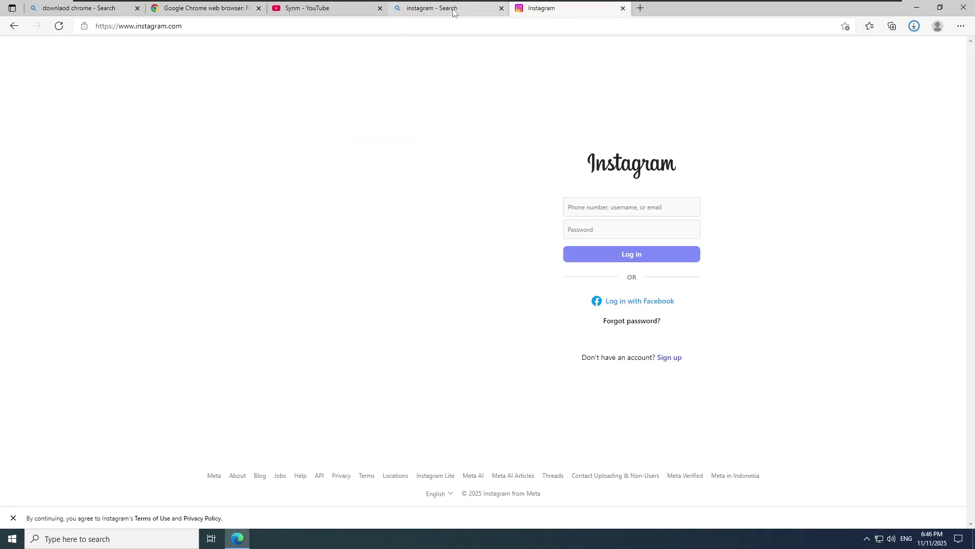
pyautogui.hotkey('ctrl', 'shift', 'Tab')
pyautogui.hotkey('ctrl', 'shift', 'Tab')
pyautogui.hotkey('ctrl', 'shift', 'Tab')
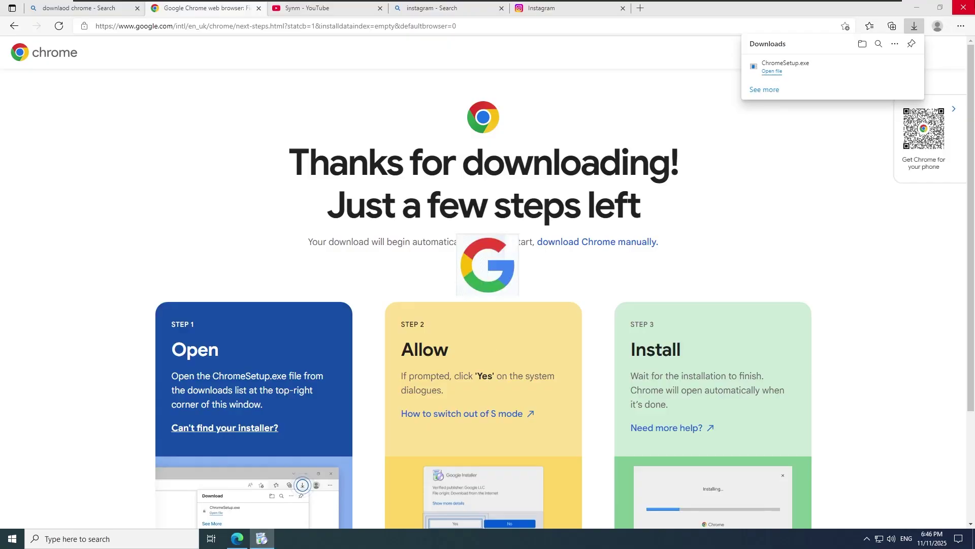
pyautogui.click(919, 7)
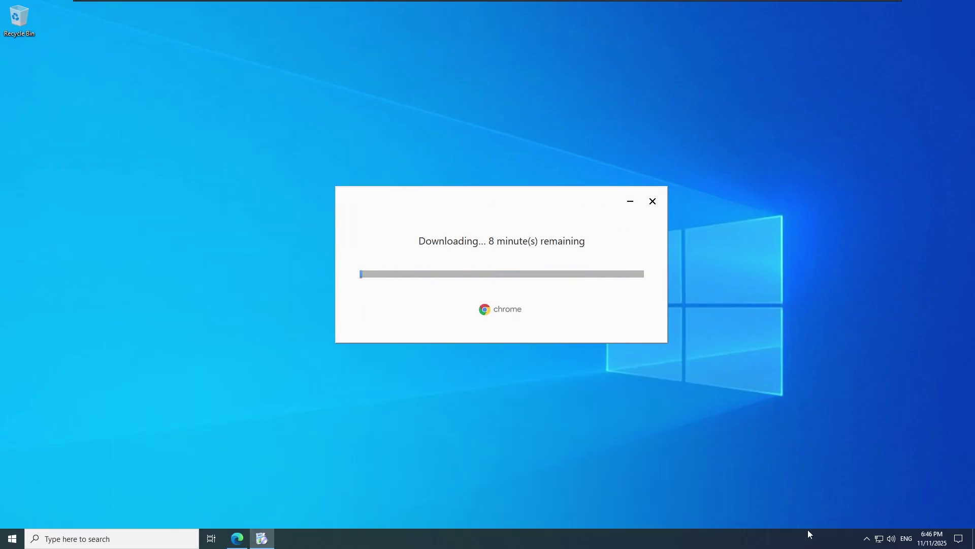
pyautogui.moveTo(448, 203)
pyautogui.mouseDown()
pyautogui.moveTo(460, 200)
pyautogui.moveTo(444, 201)
pyautogui.mouseUp()
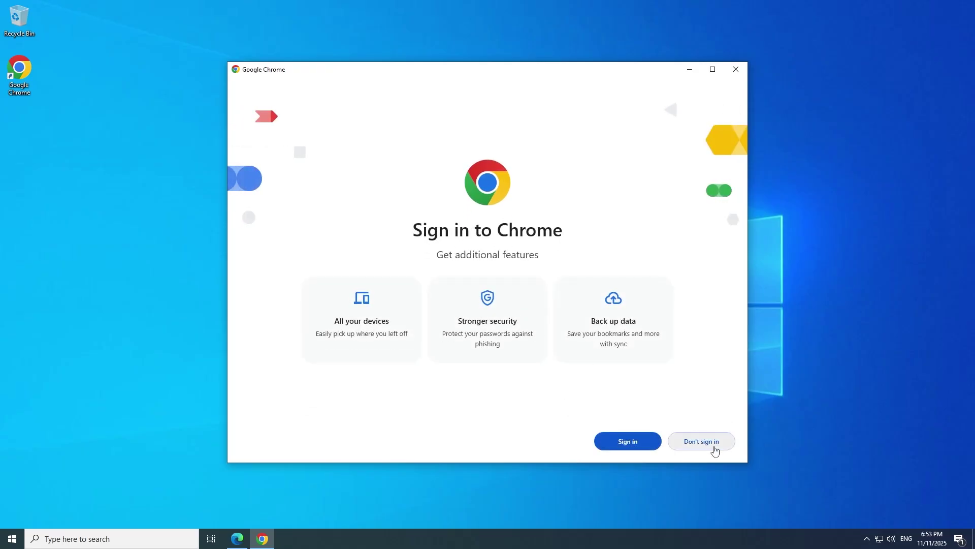
# Skip Chrome sign-in, dismiss the default-browser prompt, maximize and go to the YouTube channel.
pyautogui.click(701, 441)
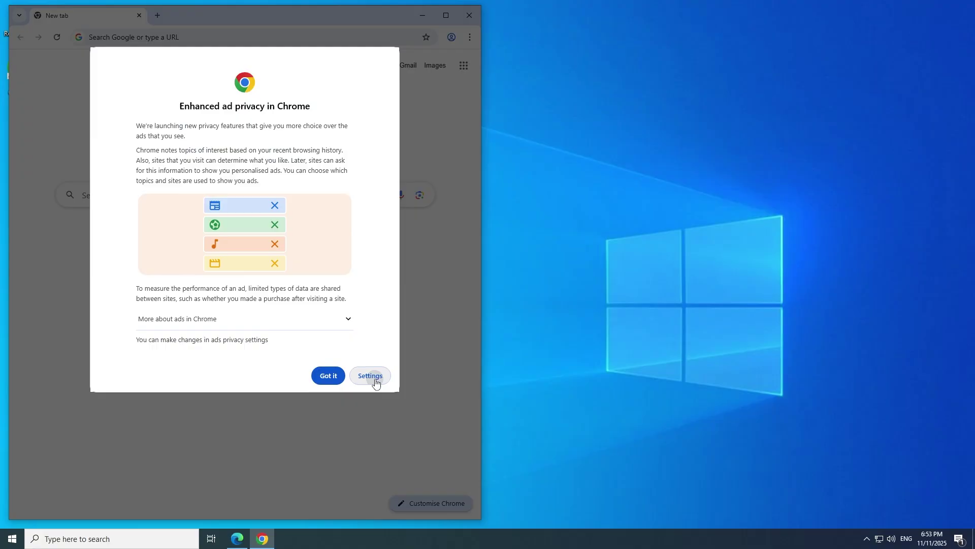
pyautogui.click(371, 376)
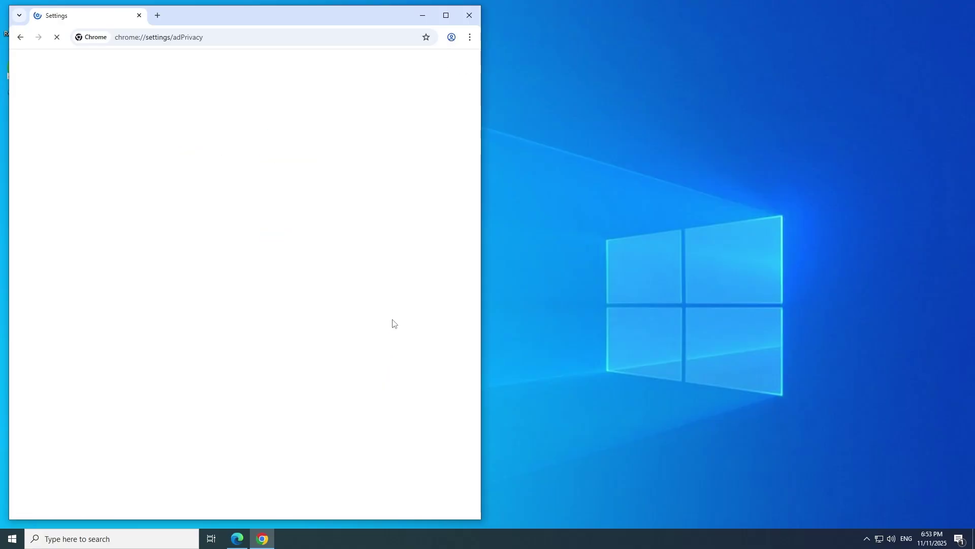
pyautogui.doubleClick(221, 7)
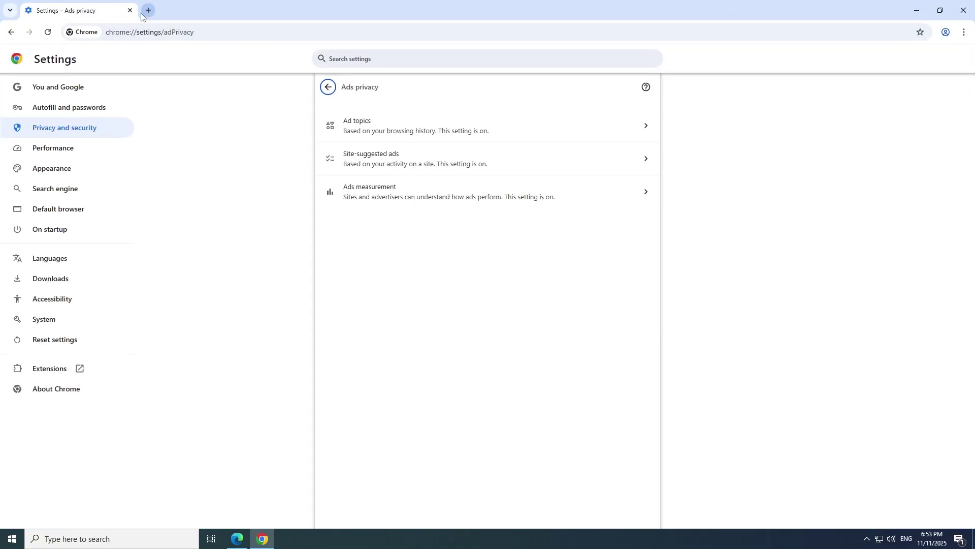
pyautogui.click(142, 14)
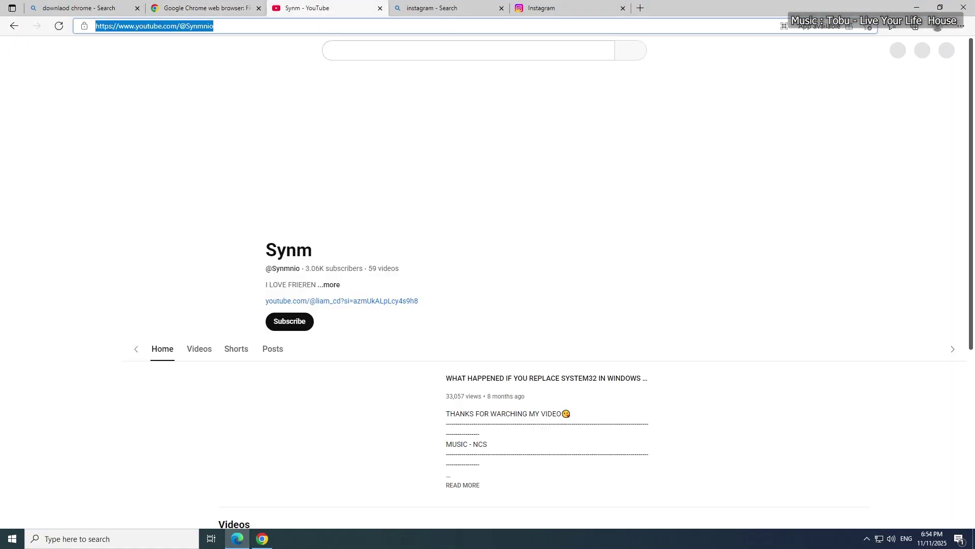
pyautogui.write('https://www.youtube.com/@Synmnio')
pyautogui.press('Return')
# Search instagram, facebook and wikipedia in new Chrome tabs.
pyautogui.click(145, 10)
pyautogui.write('insta')
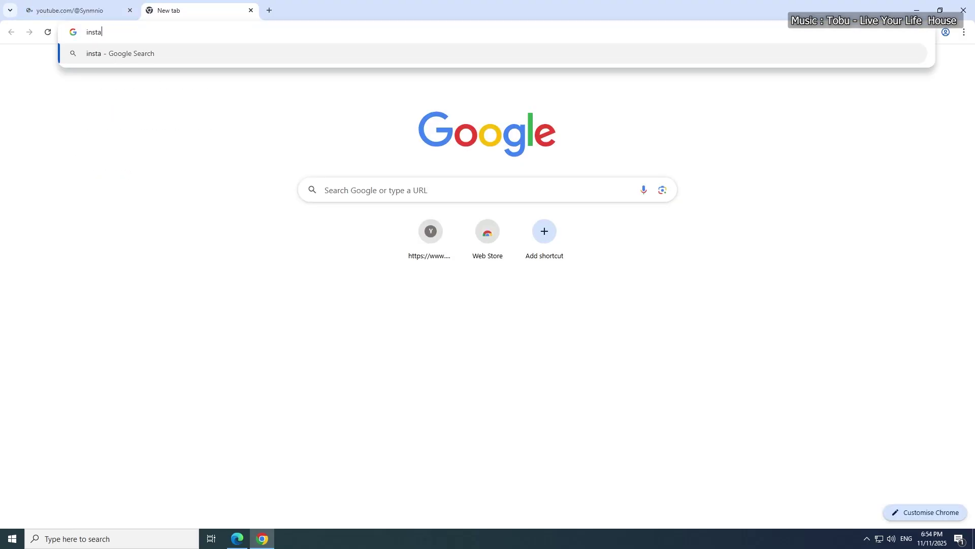
pyautogui.write('g')
pyautogui.press('BackSpace')
pyautogui.press('BackSpace')
pyautogui.write('ram')
pyautogui.press('Return')
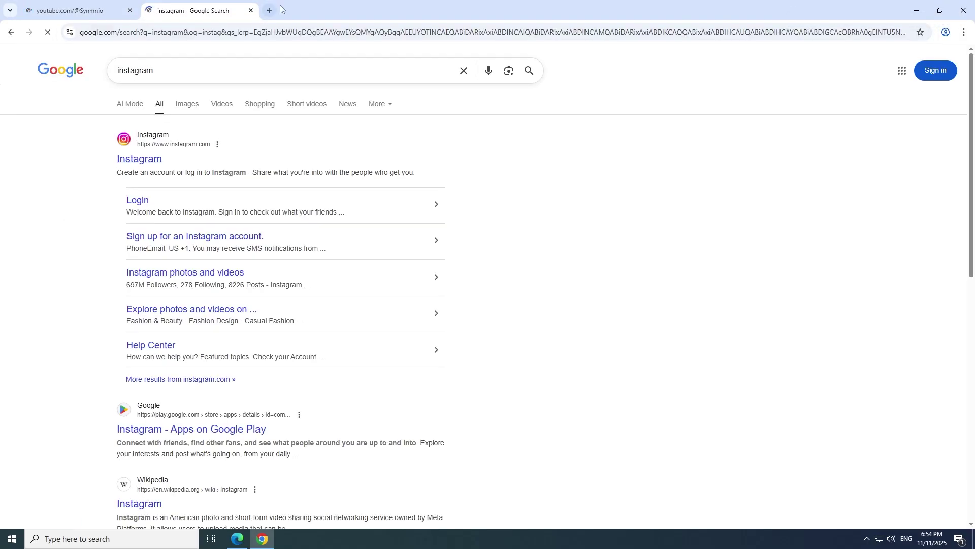
pyautogui.click(280, 10)
pyautogui.write('facebook')
pyautogui.press('Return')
pyautogui.click(390, 10)
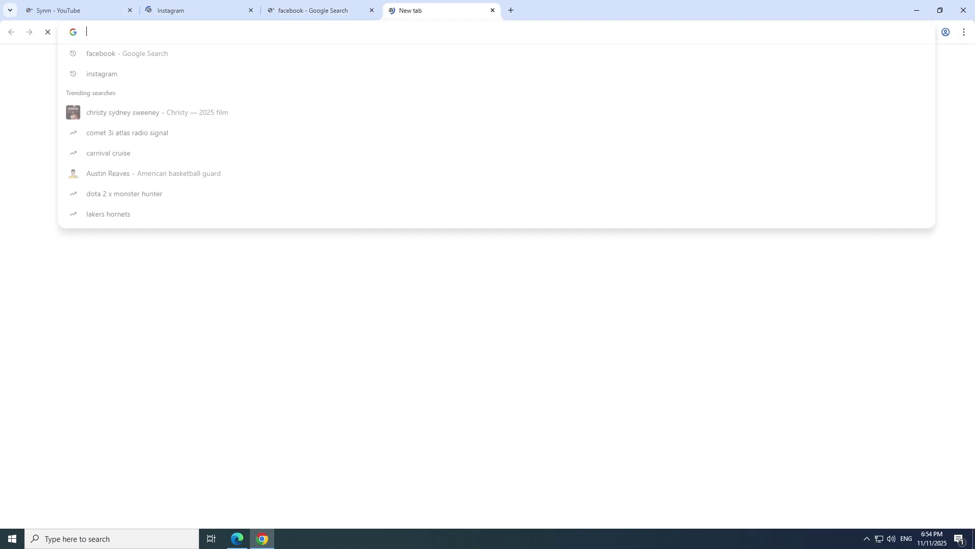
pyautogui.write('wikipedia')
pyautogui.press('Return')
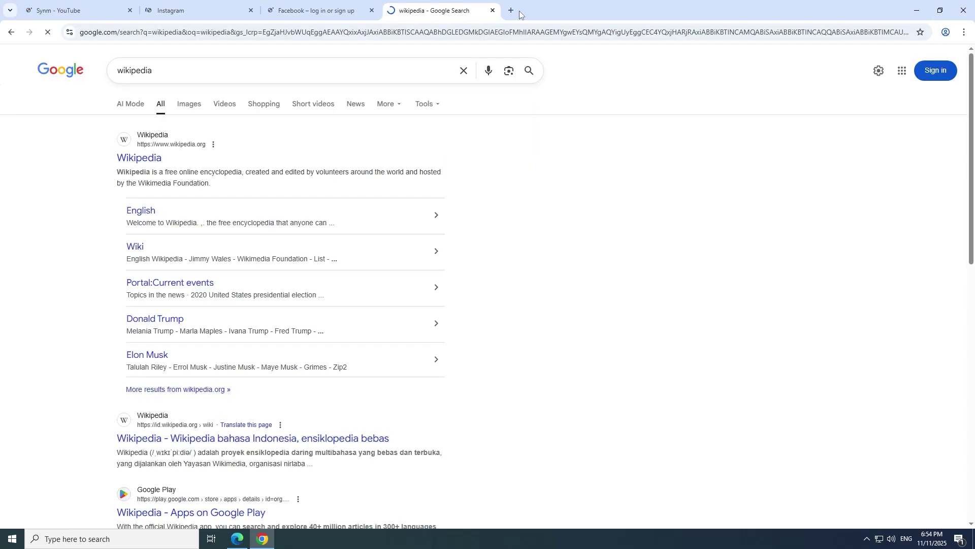
# Open x.com and a Microsoft Store download search, switching between tabs and adding another.
pyautogui.click(510, 10)
pyautogui.write('x')
pyautogui.press('Return')
pyautogui.click(753, 10)
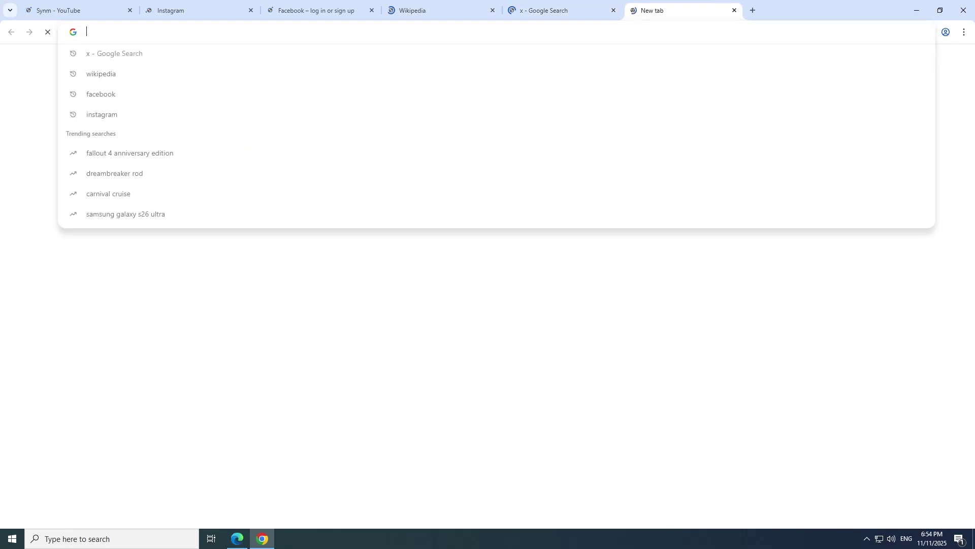
pyautogui.write('dowe')
pyautogui.write('ad microsoft st')
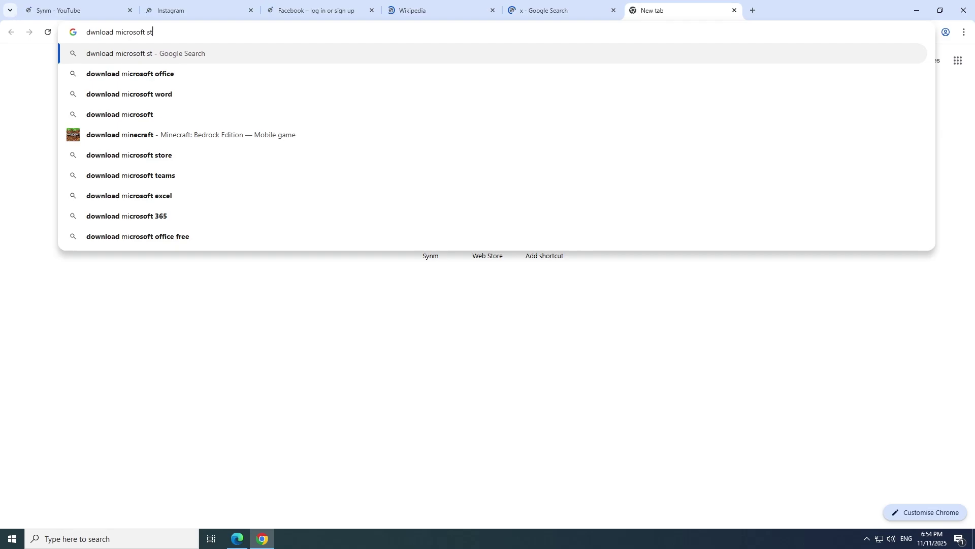
pyautogui.write('ore')
pyautogui.press('Return')
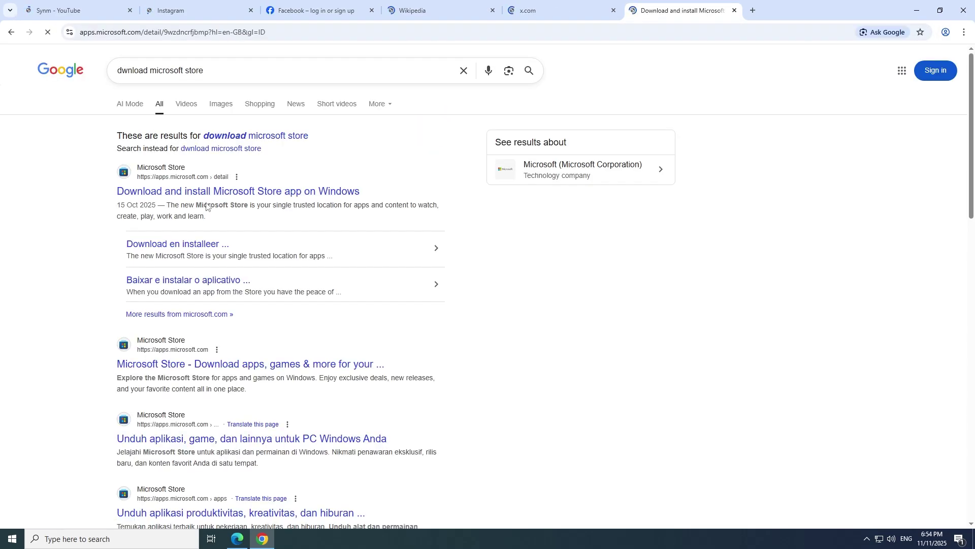
pyautogui.click(560, 9)
pyautogui.click(191, 10)
pyautogui.click(678, 10)
pyautogui.click(751, 9)
pyautogui.write('w')
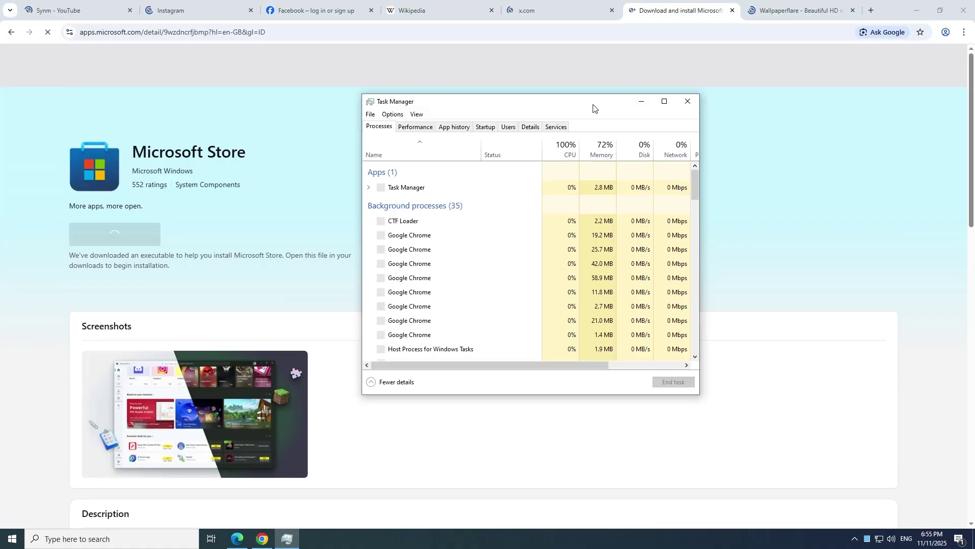
# Move Task Manager aside and show its memory performance graph.
pyautogui.moveTo(594, 108); pyautogui.dragTo(789, 104)
pyautogui.click(565, 111)
pyautogui.click(609, 122)
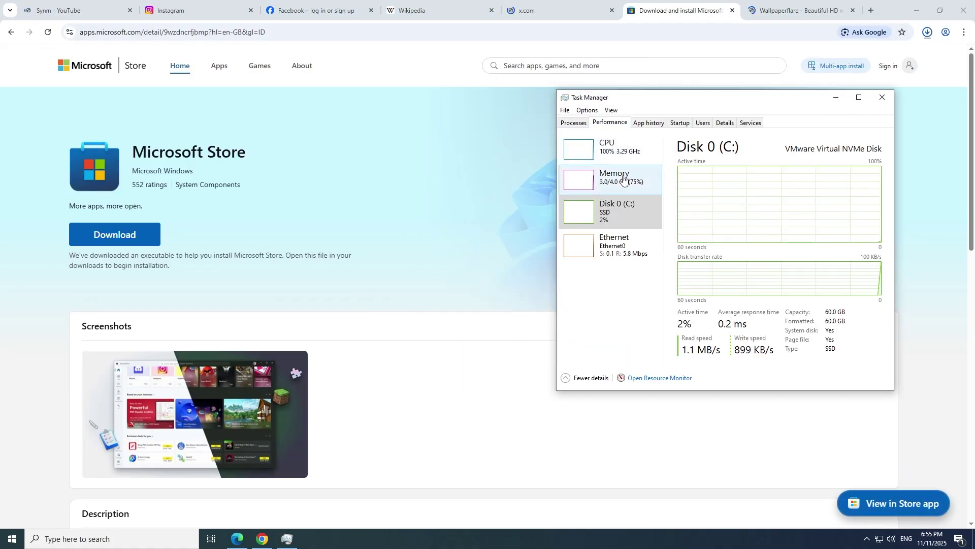
pyautogui.click(623, 180)
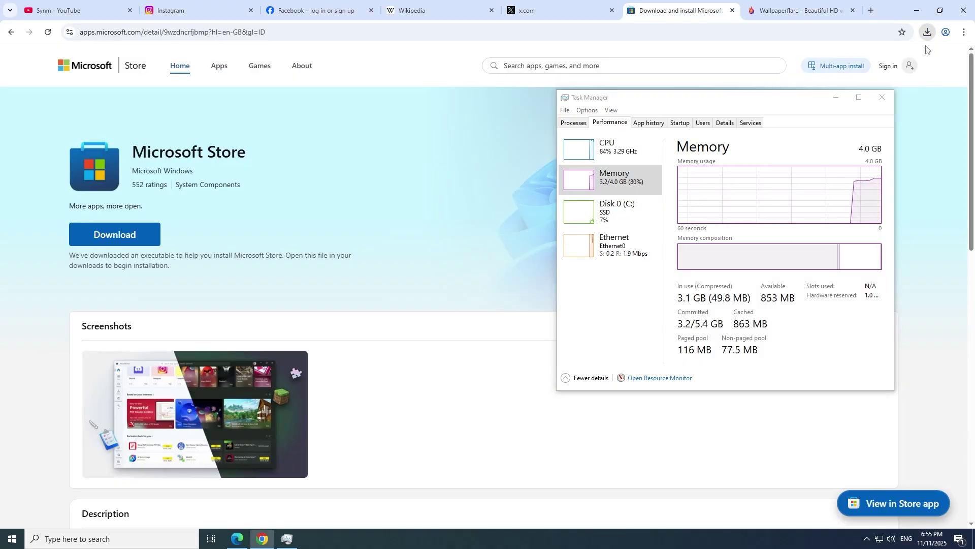
# Launch the Microsoft Store installer from Chrome downloads and switch to the Wallpaperflare tab.
pyautogui.click(927, 32)
pyautogui.click(830, 72)
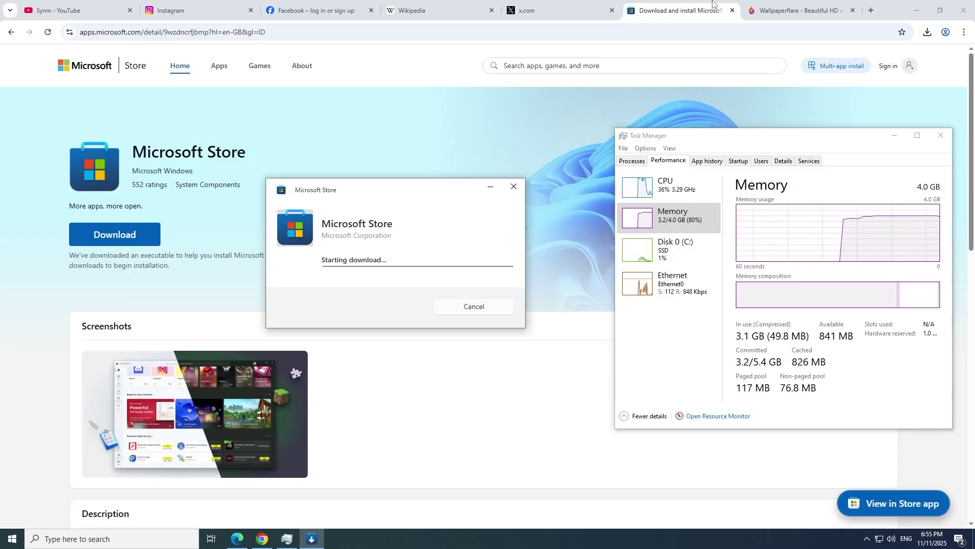
pyautogui.click(792, 10)
pyautogui.scroll(-5, 456, 272)
# Open the minimalism wallpaper page and download the original sunset image.
pyautogui.click(455, 272)
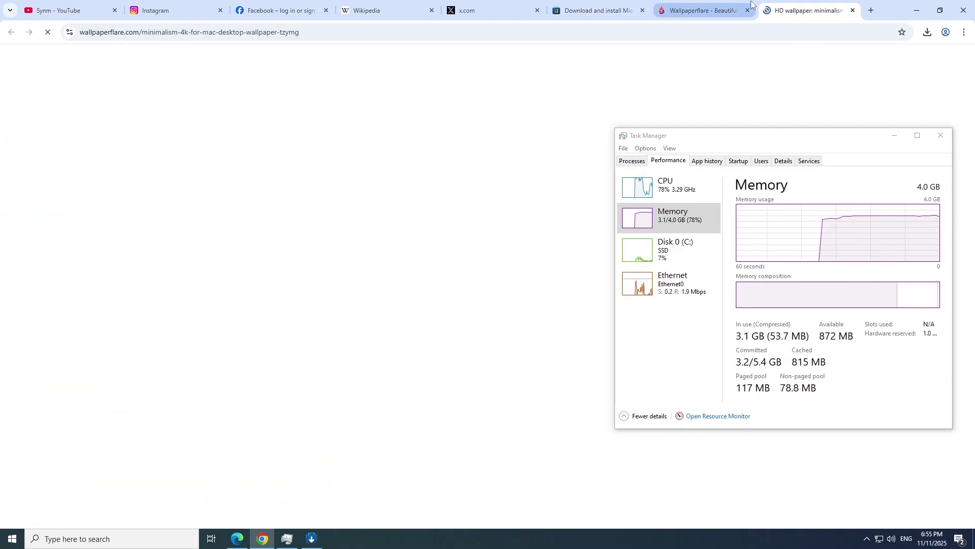
pyautogui.click(457, 397)
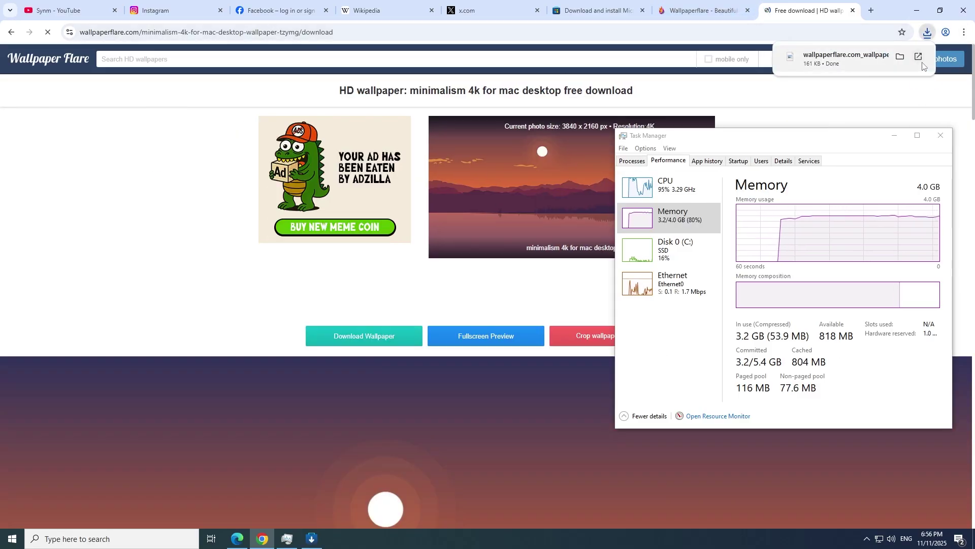
pyautogui.click(861, 61)
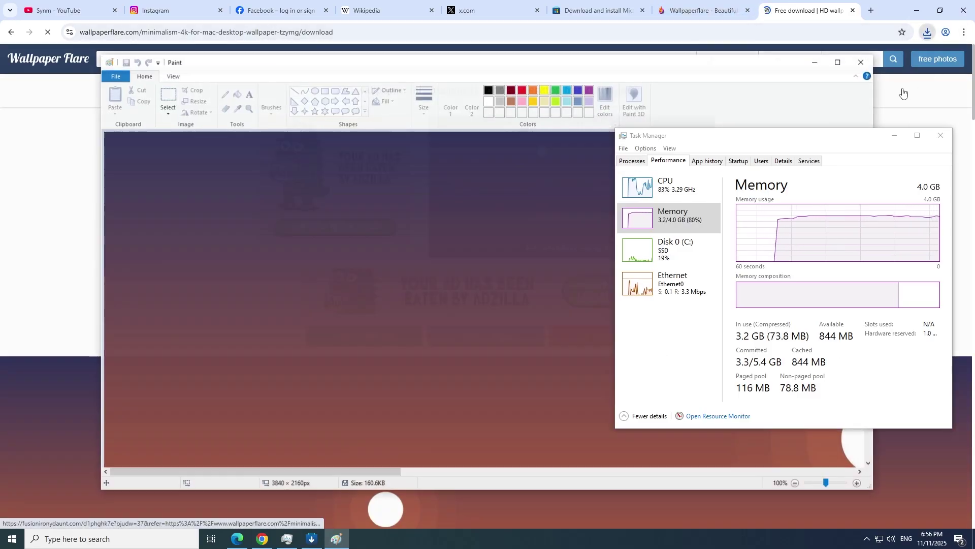
pyautogui.click(903, 94)
# Show the downloaded wallpaper in its folder, then close the loading tab to return to YouTube.
pyautogui.click(928, 32)
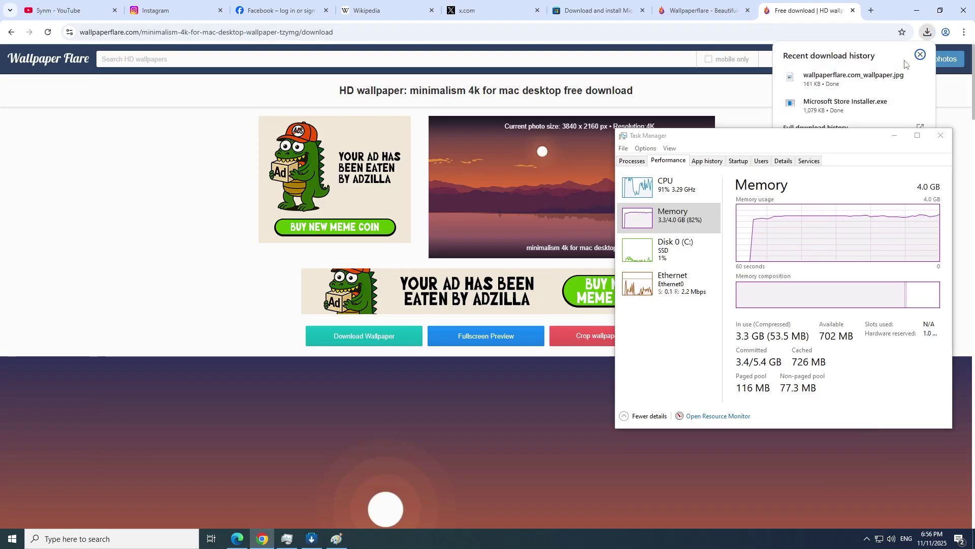
pyautogui.click(905, 76)
pyautogui.click(820, 123)
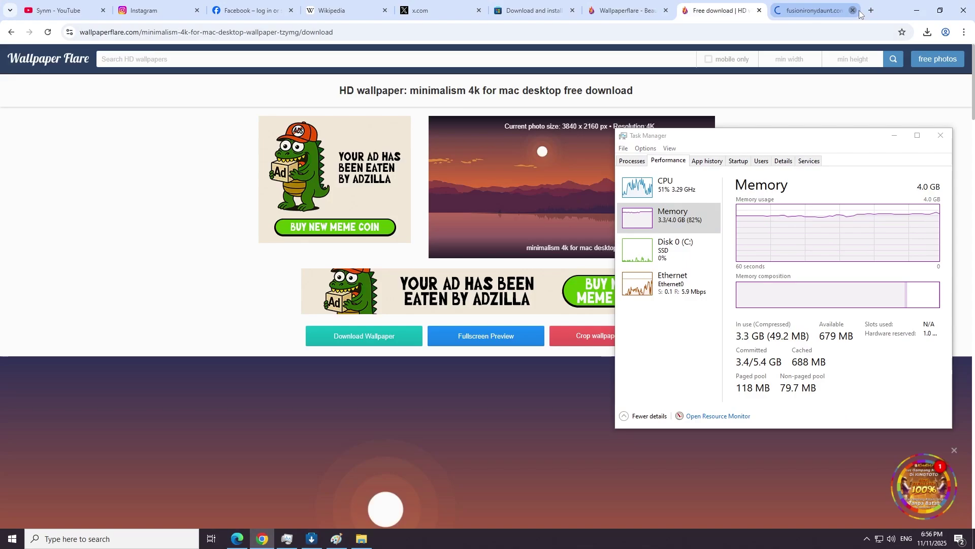
pyautogui.click(852, 10)
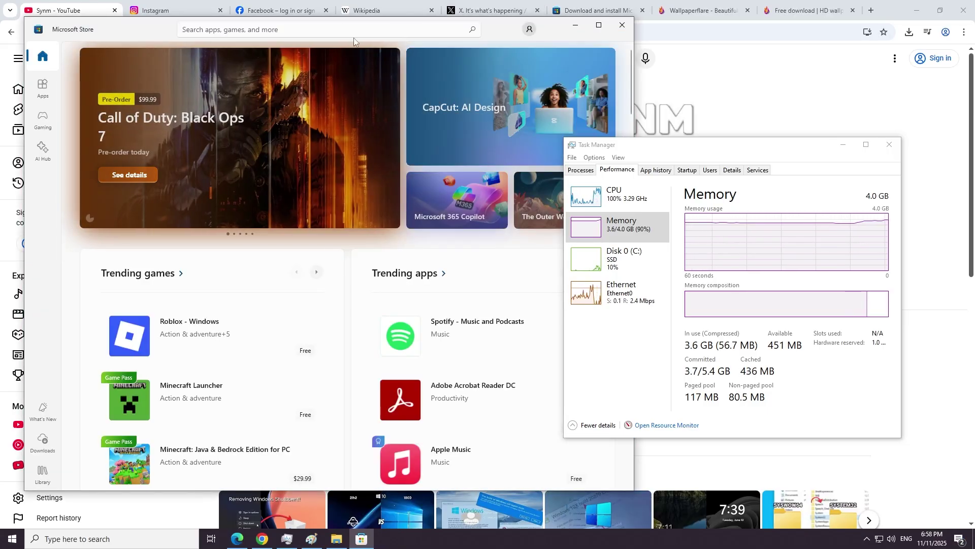
# Search the Store for Photos and start installing Microsoft Photos.
pyautogui.click(411, 33)
pyautogui.write('s')
pyautogui.click(251, 135)
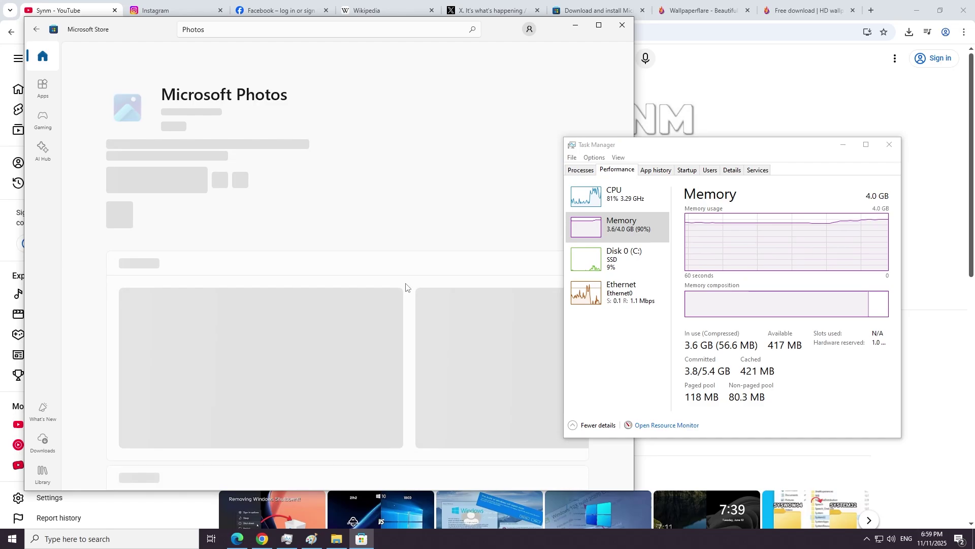
pyautogui.click(176, 198)
# Browse all Microsoft Corporation apps and open the Movies & TV page.
pyautogui.click(229, 29)
pyautogui.write('M')
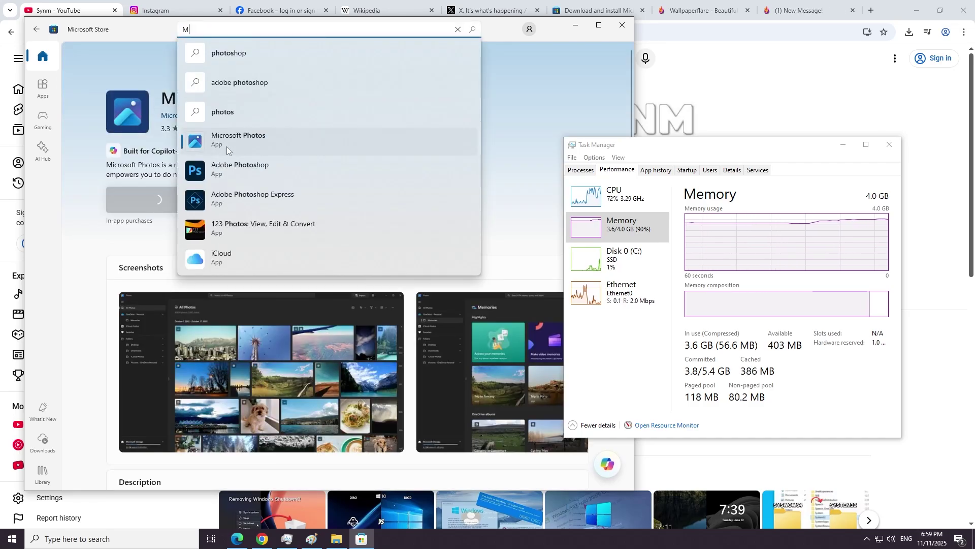
pyautogui.write('ovie')
pyautogui.click(295, 143)
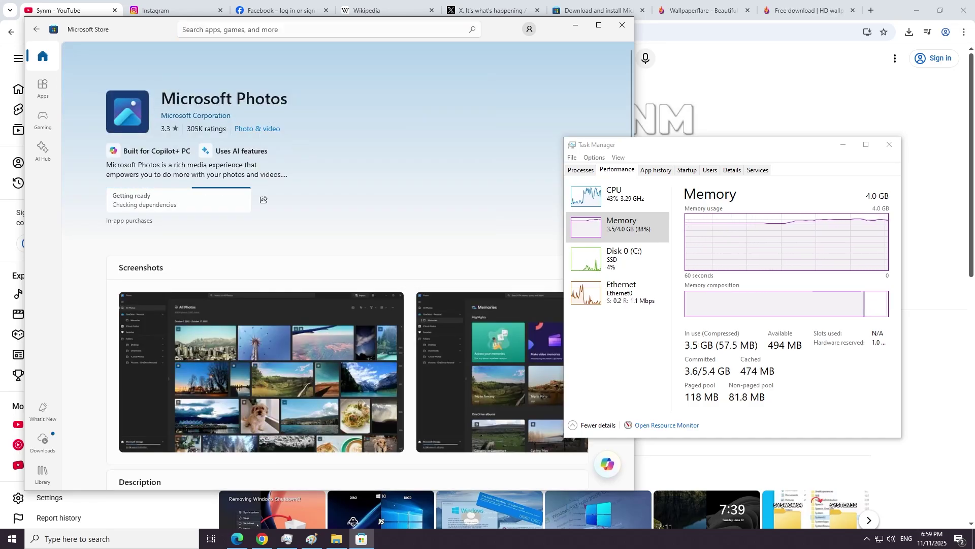
pyautogui.scroll(-5, 511, 185)
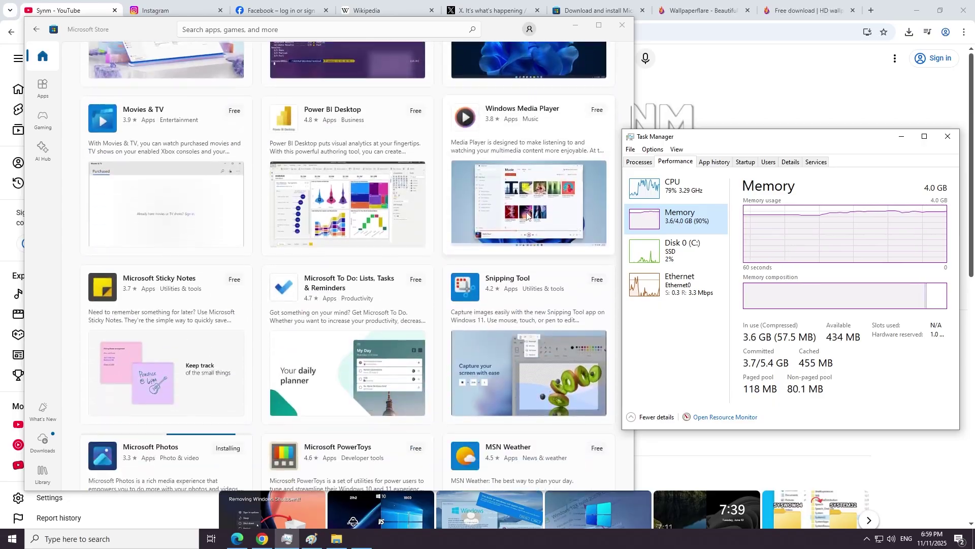
pyautogui.scroll(-5, 179, 326)
pyautogui.scroll(-5, 178, 327)
pyautogui.scroll(-5, 200, 240)
pyautogui.scroll(5, 465, 255)
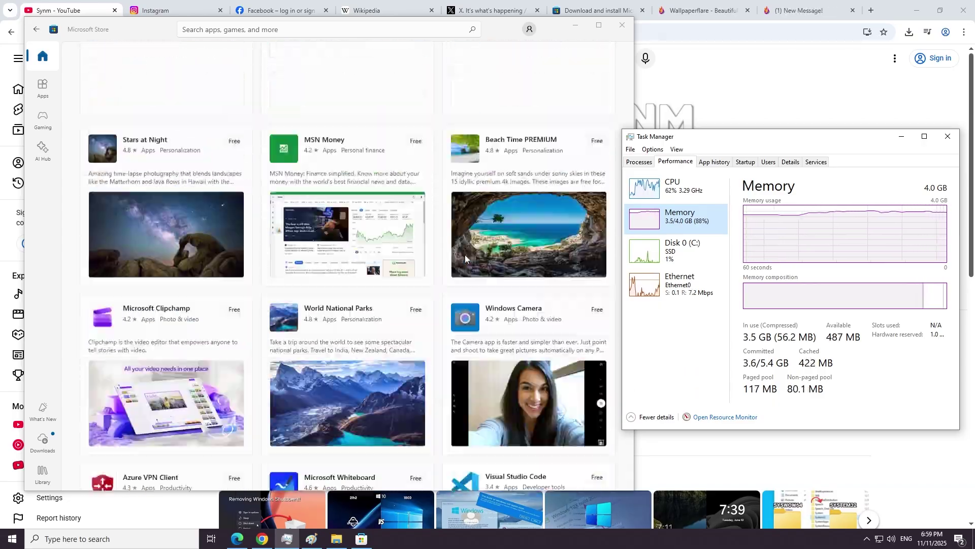
pyautogui.scroll(10, 440, 256)
pyautogui.scroll(-3, 441, 256)
pyautogui.scroll(-3, 441, 256)
pyautogui.click(156, 218)
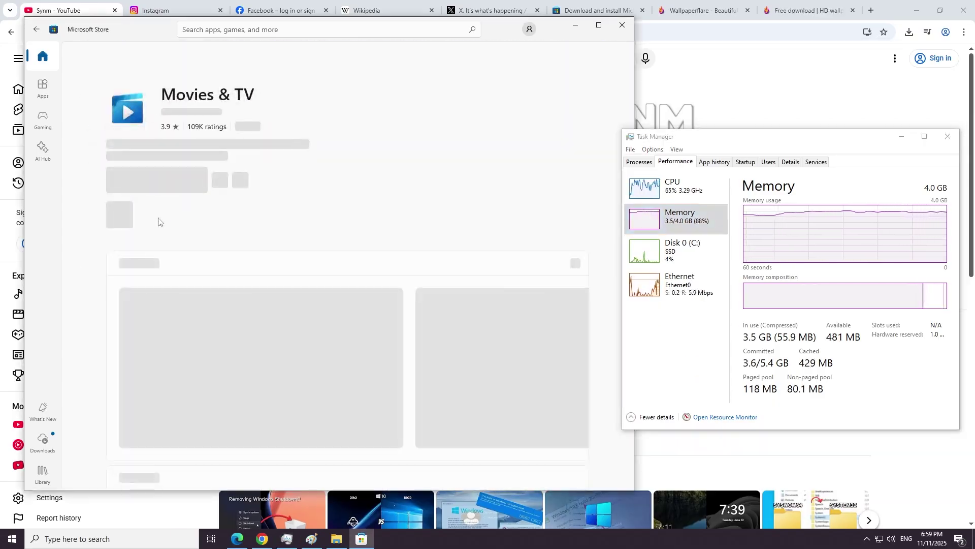
# Start the Movies & TV install in the Store and open a Synm channel video in a new Chrome tab.
pyautogui.click(160, 181)
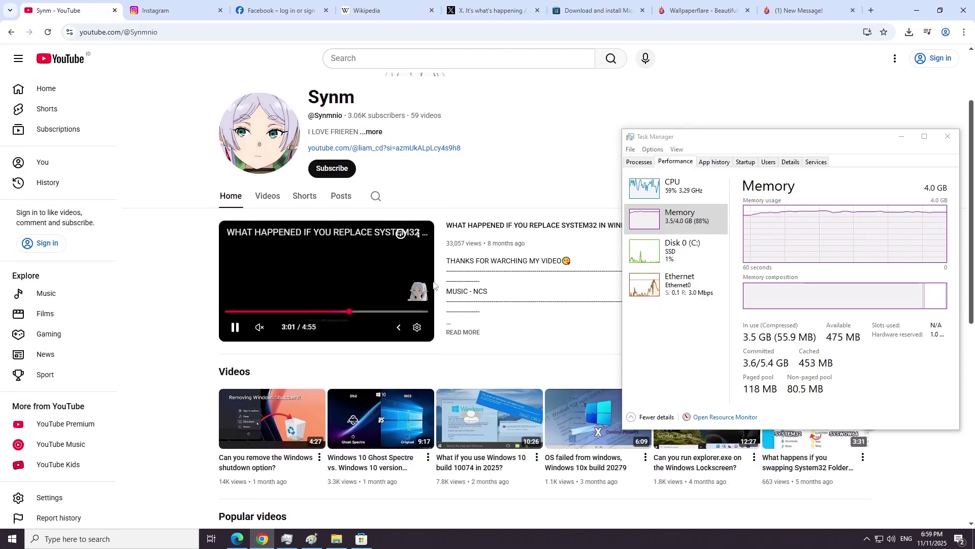
pyautogui.scroll(-3, 498, 202)
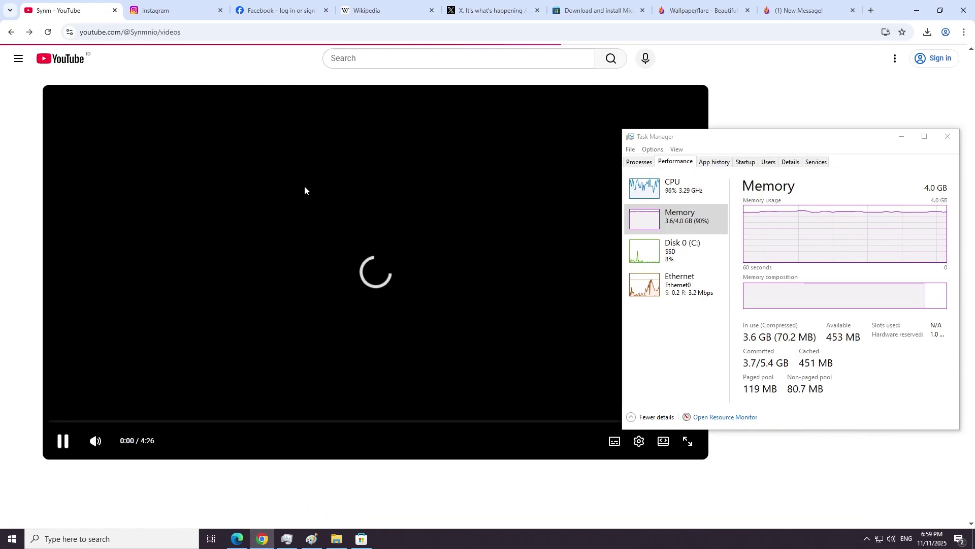
pyautogui.rightClick(267, 195)
pyautogui.scroll(5, 134, 202)
pyautogui.rightClick(236, 148)
pyautogui.click(283, 163)
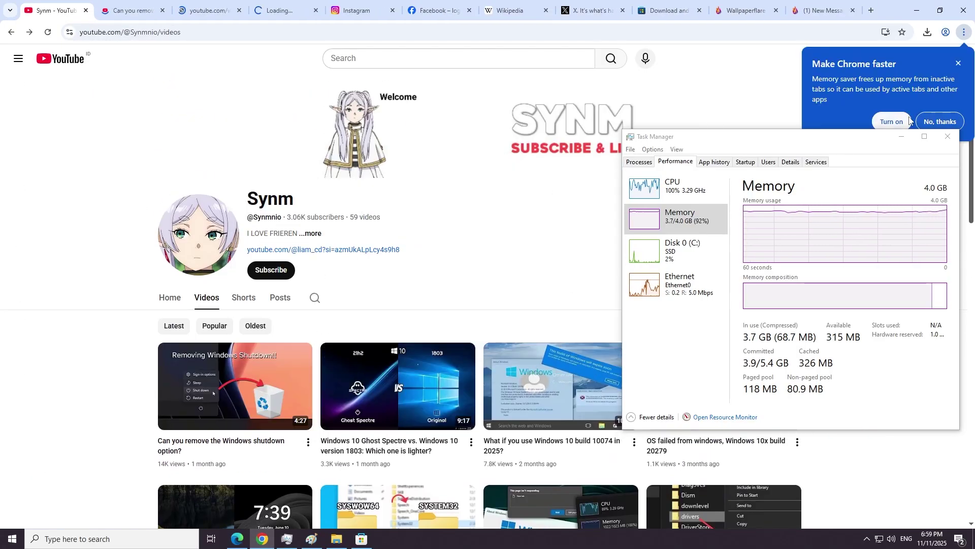
pyautogui.moveTo(883, 138)
pyautogui.mouseDown()
pyautogui.moveTo(850, 115)
pyautogui.moveTo(701, 132)
pyautogui.moveTo(806, 146)
pyautogui.mouseUp()
# Cycle through the open browser tabs and middle-click two more channel videos into new tabs.
pyautogui.hotkey('ctrl', 'Tab')
pyautogui.click(362, 9)
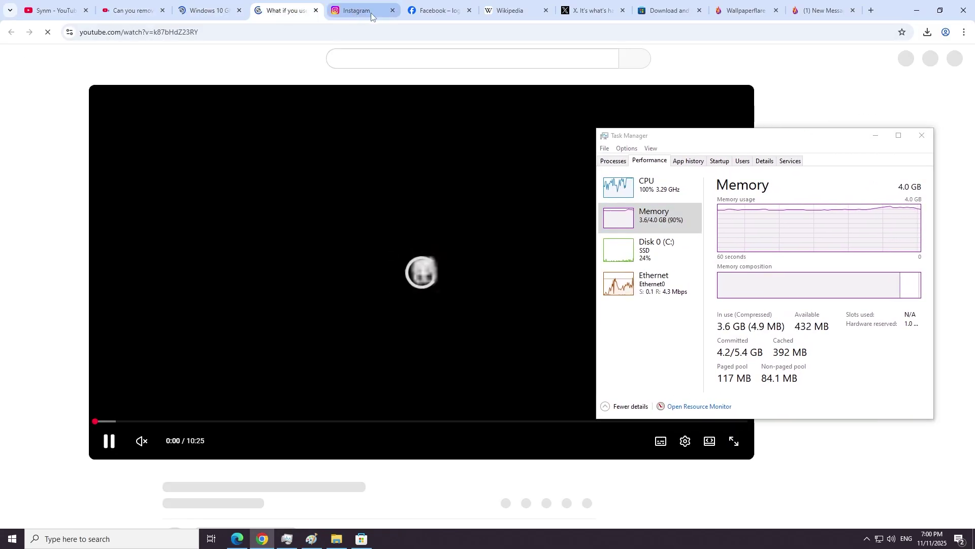
pyautogui.hotkey('ctrl', '1')
pyautogui.hotkey('ctrl', '6')
pyautogui.hotkey('ctrl', '8')
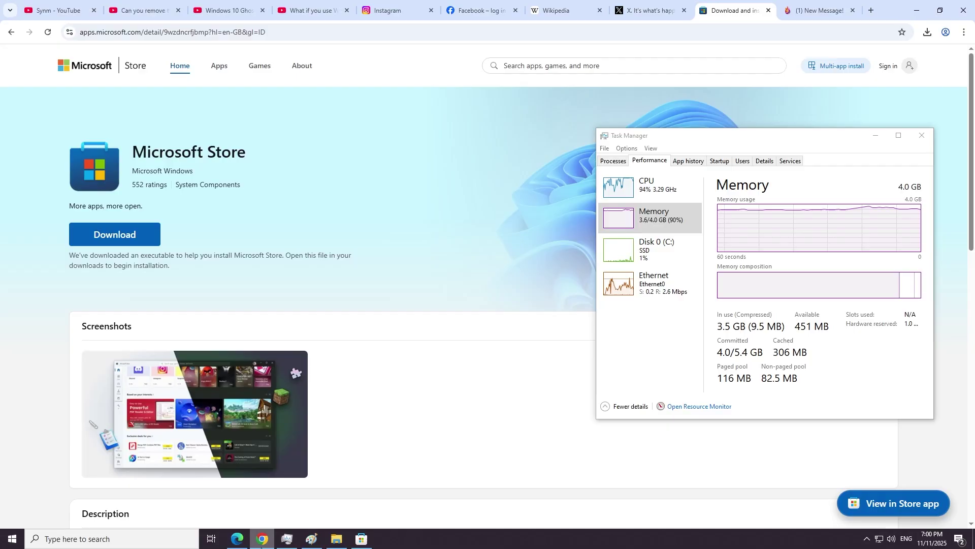
pyautogui.hotkey('alt', 'Tab')
pyautogui.scroll(-1, 356, 293)
pyautogui.middleClick(356, 294)
pyautogui.middleClick(459, 303)
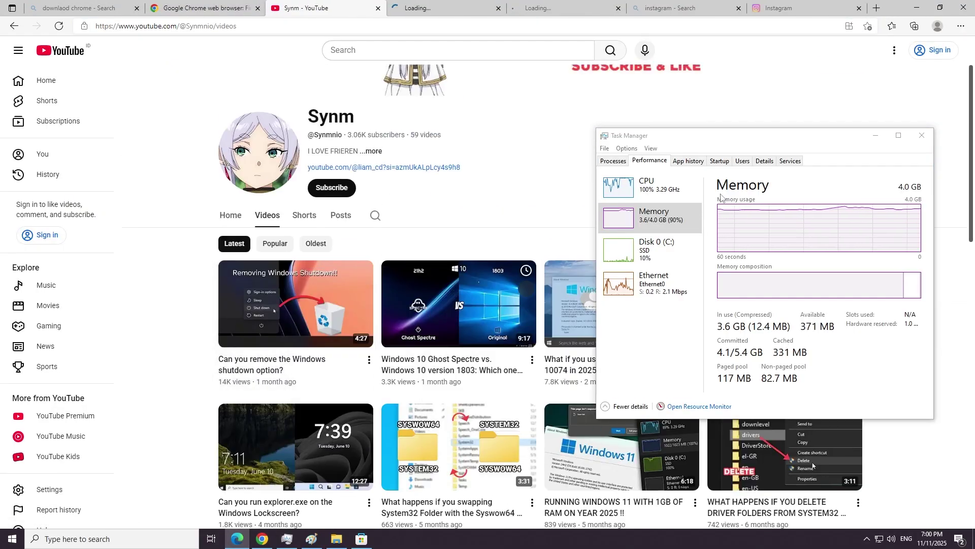
# Reposition Task Manager and check its Processes list and performance graphs while the load runs.
pyautogui.moveTo(685, 135)
pyautogui.mouseDown()
pyautogui.moveTo(610, 111)
pyautogui.moveTo(445, 107)
pyautogui.mouseUp()
pyautogui.click(538, 137)
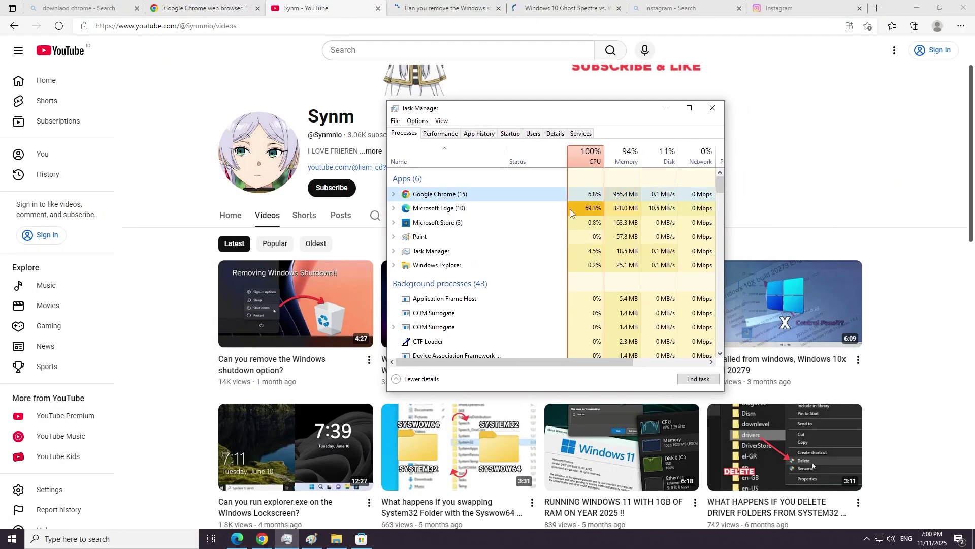
pyautogui.click(440, 133)
pyautogui.moveTo(663, 112); pyautogui.dragTo(918, 115)
pyautogui.hotkey('alt', 'Tab')
pyautogui.hotkey('alt', 'Tab')
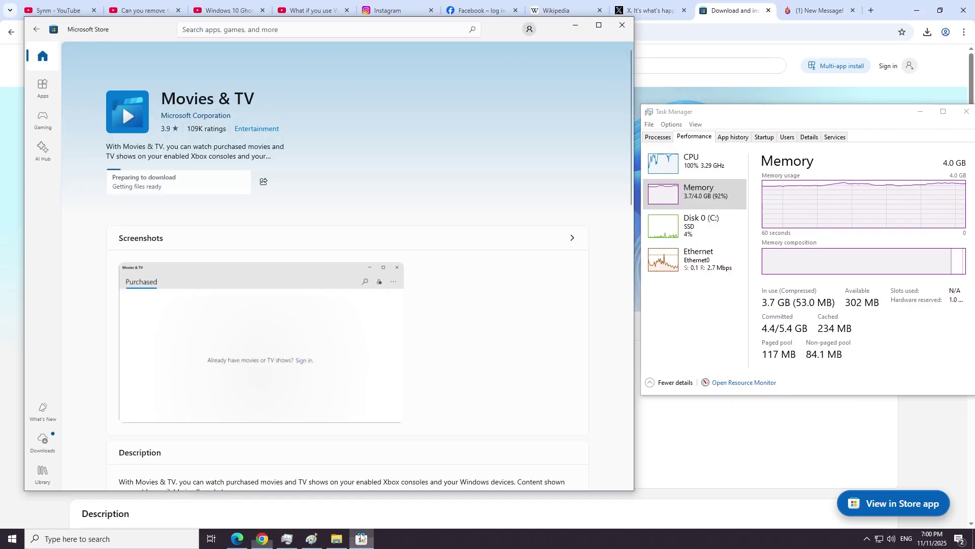
# Bring Chrome's YouTube and Windows 10 build 10074 video tabs forward and start a new tab for a speedtest search.
pyautogui.click(140, 10)
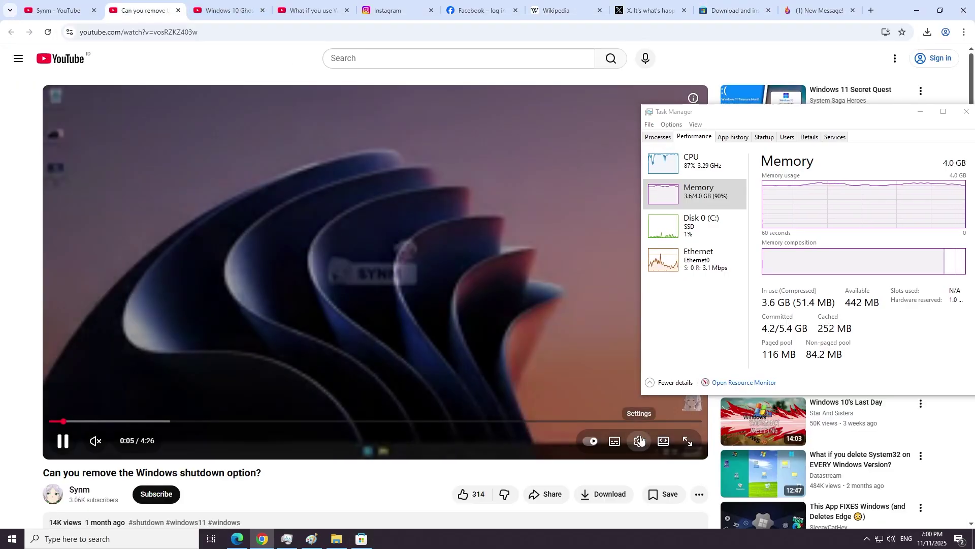
pyautogui.moveTo(759, 119); pyautogui.dragTo(211, 137)
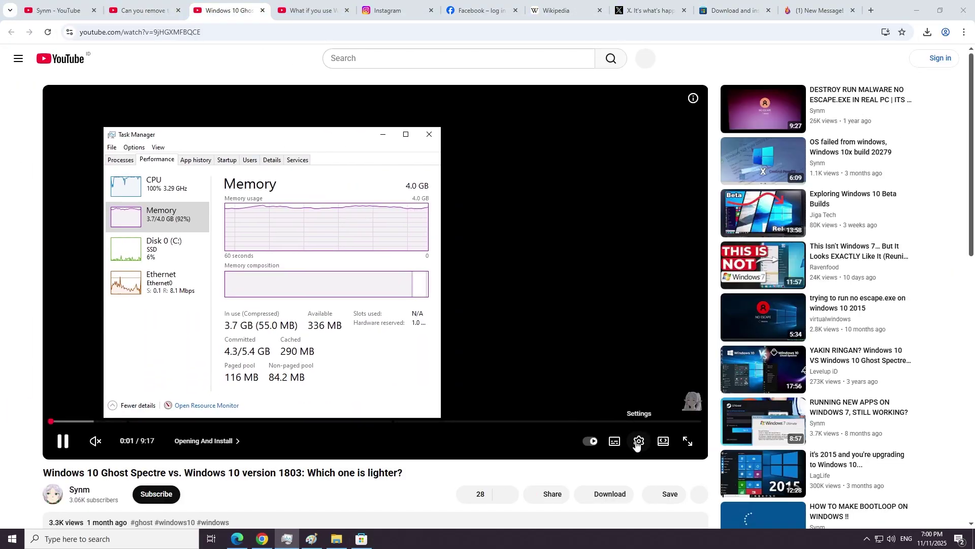
pyautogui.click(305, 10)
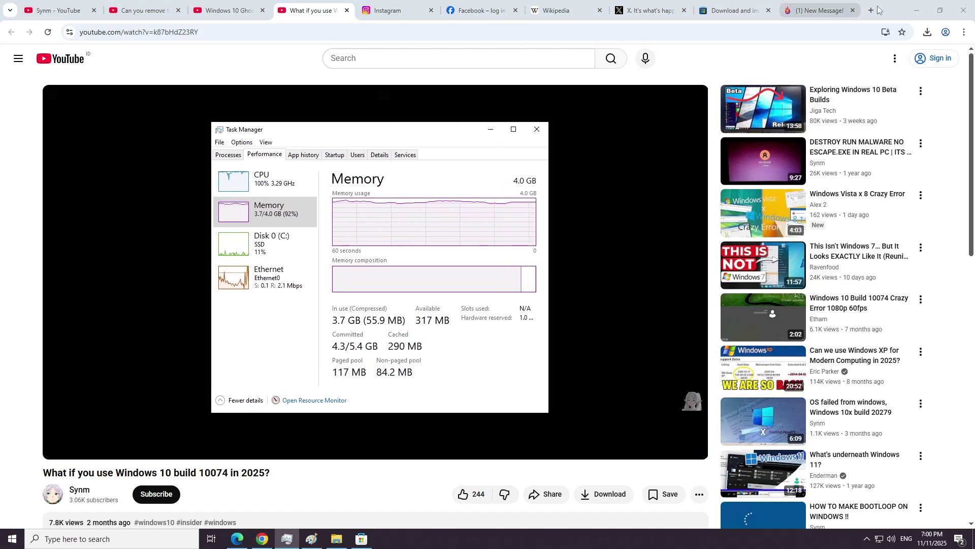
pyautogui.hotkey('ctrl', 't')
pyautogui.write('speedtest')
# Run the 'speedtest' Google search and open the Speedtest site from the results.
pyautogui.press('Return')
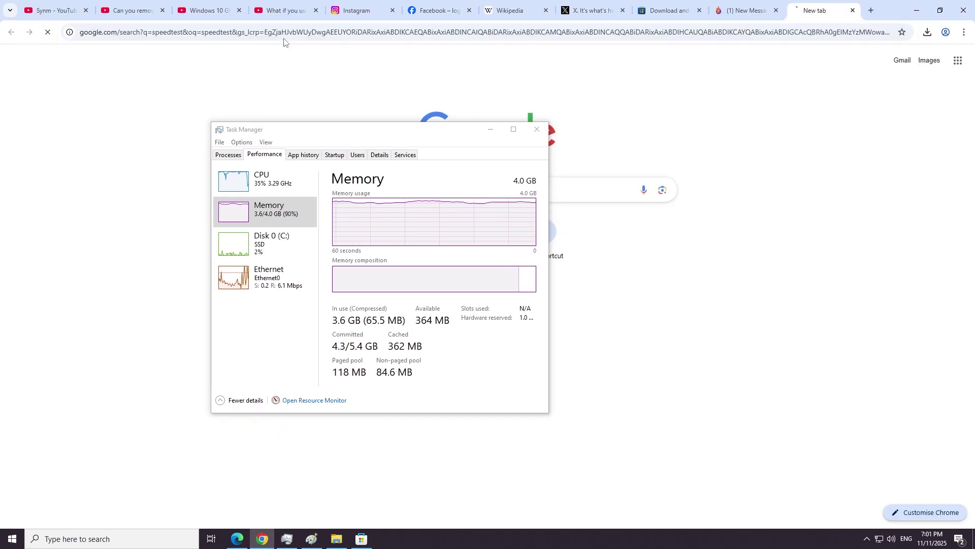
pyautogui.click(320, 340)
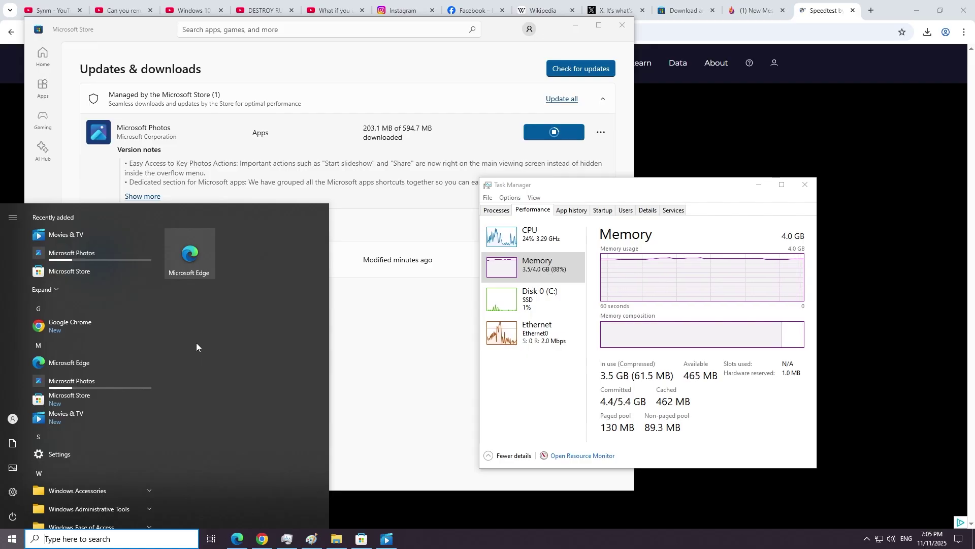
# Sign out of Windows from the Start menu account options, leaving the Store download partway.
pyautogui.click(21, 413)
pyautogui.click(71, 394)
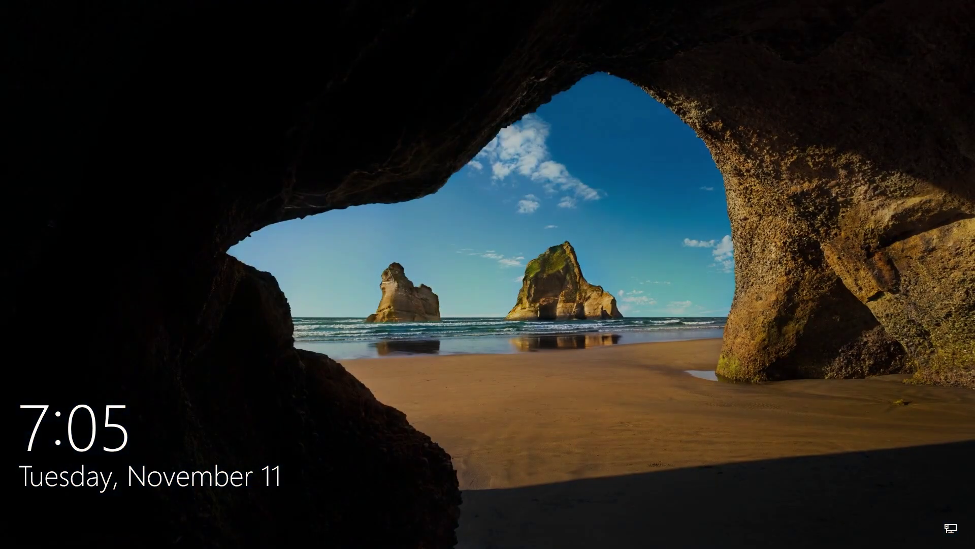
# Dismiss the lock screen and sign back in to reach the sunset-wallpaper desktop.
pyautogui.click(652, 390)
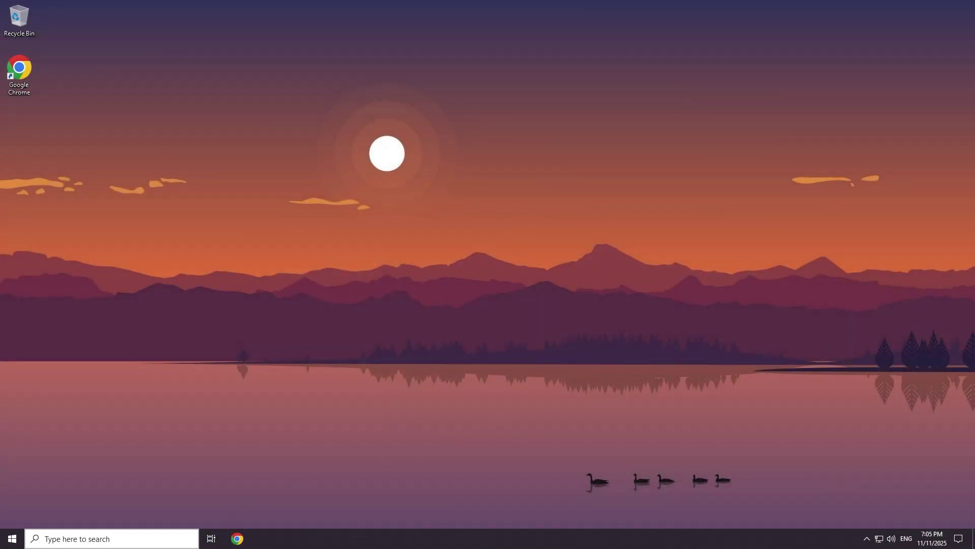
# Open the Pictures folder from Start showing six Frieren images and move the Explorer window right.
pyautogui.click(12, 539)
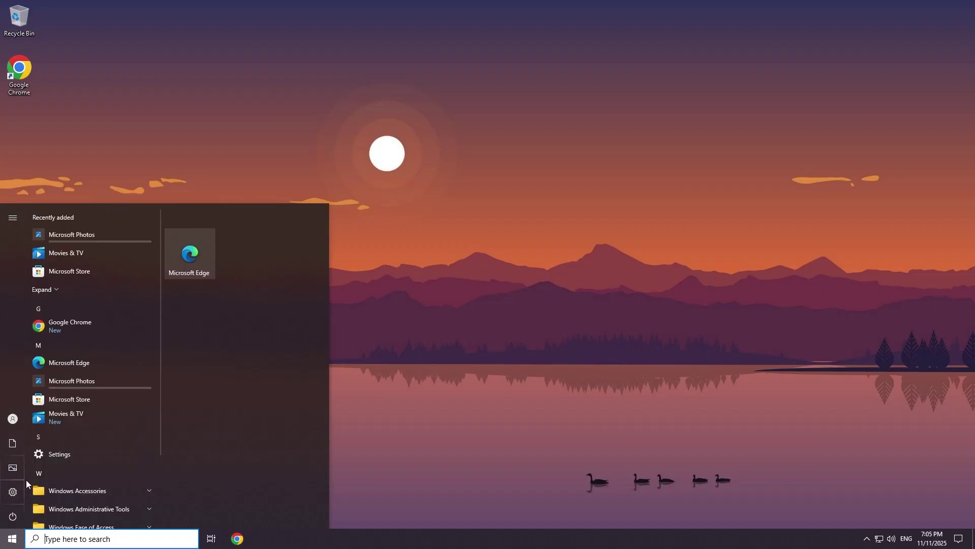
pyautogui.click(107, 467)
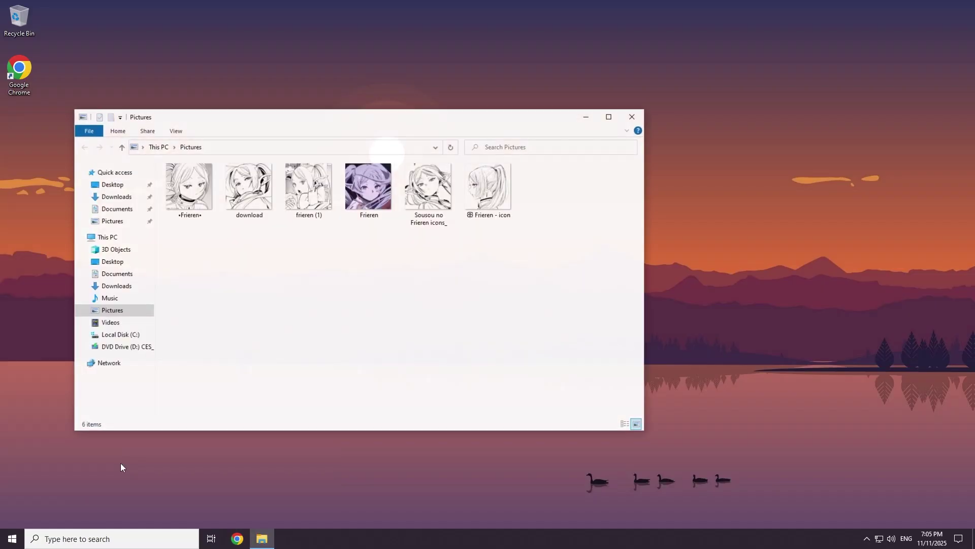
pyautogui.moveTo(324, 120); pyautogui.dragTo(541, 119)
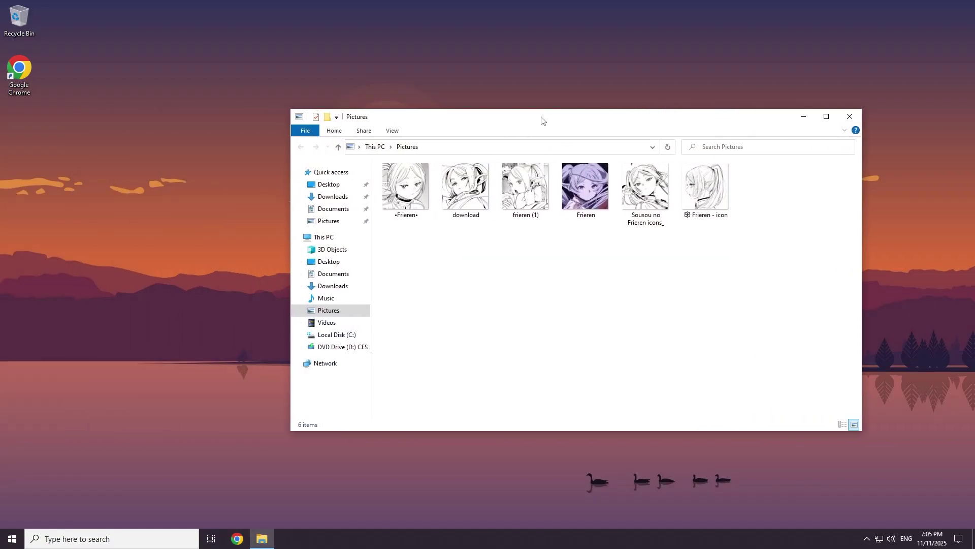